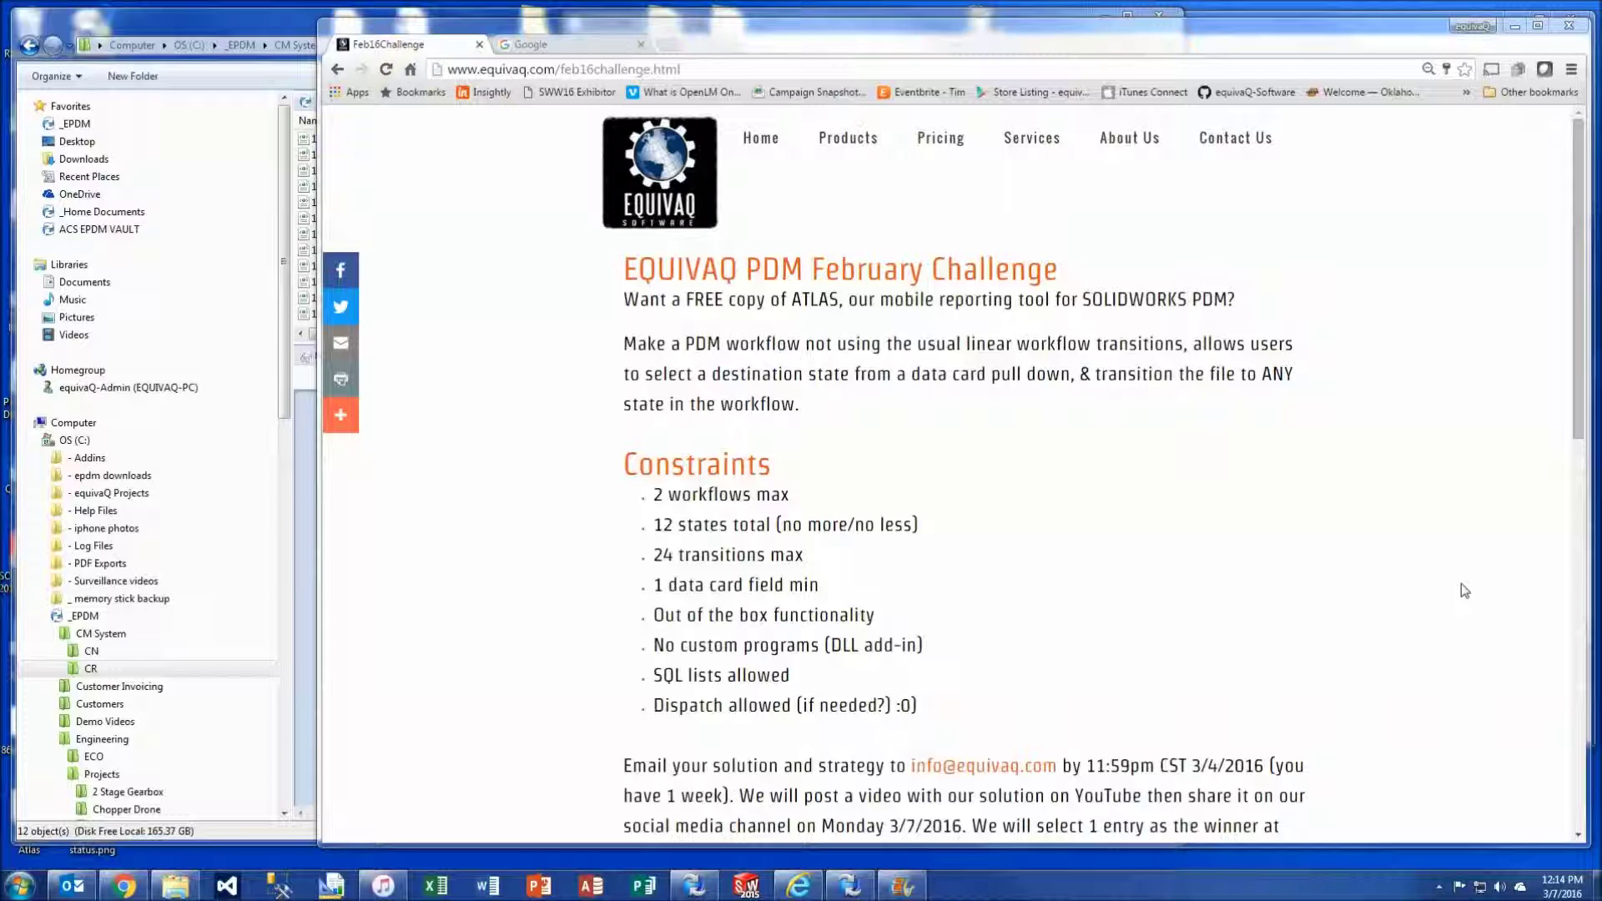
Step: Review the HINT data card and workflow image, then minimize Chrome to return to the vault
scroll(1441, 591, "down", 4)
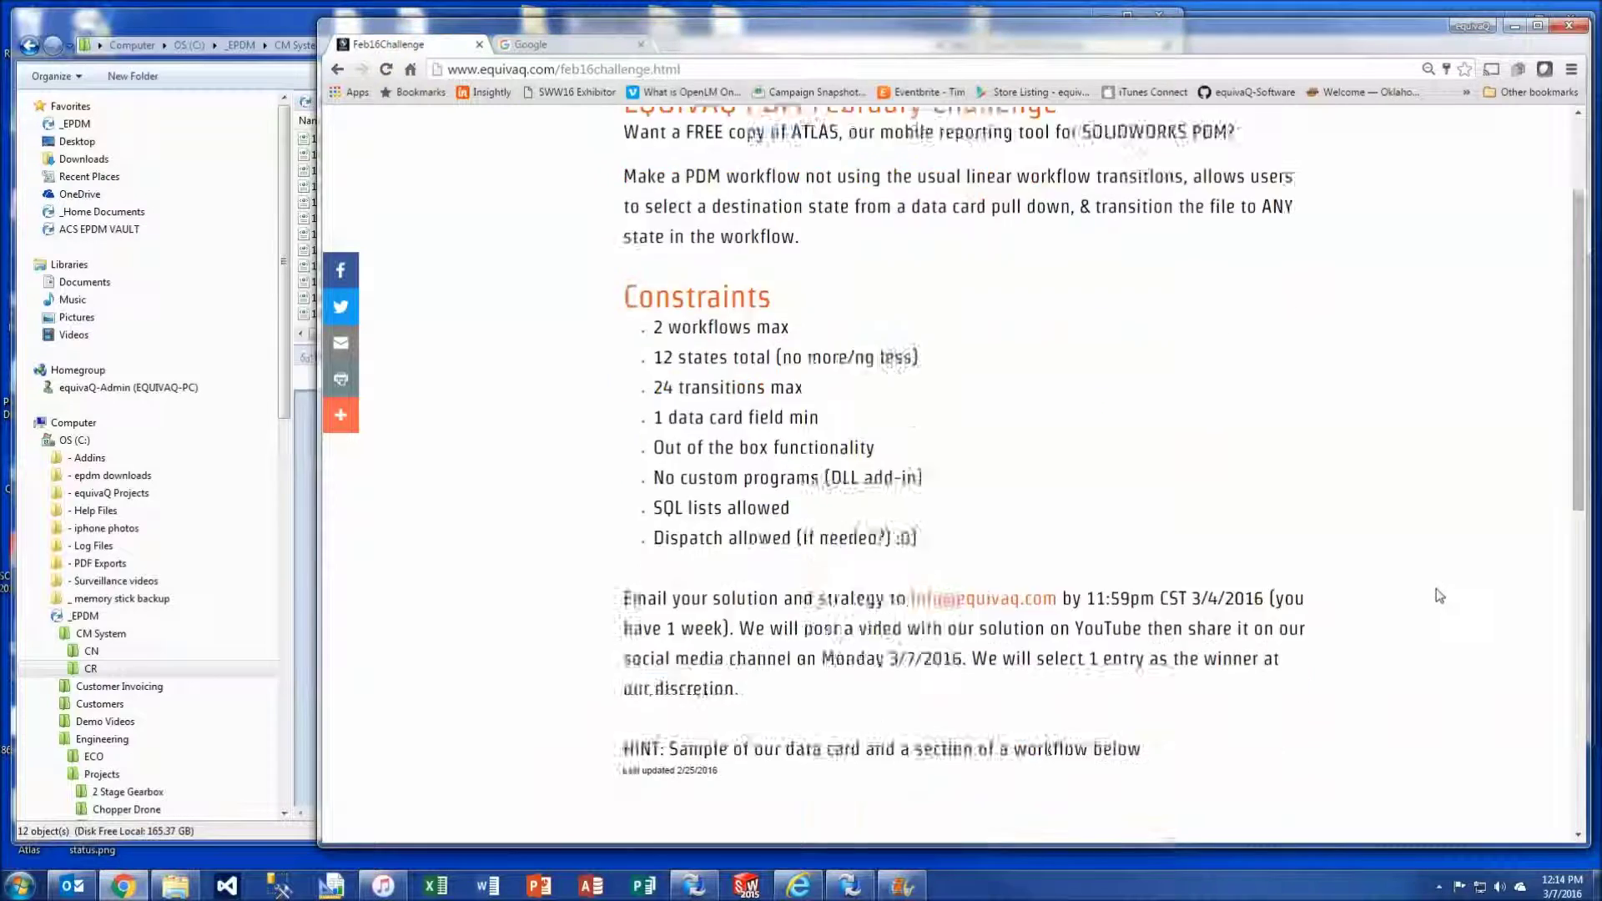
scroll(1439, 595, "down", 4)
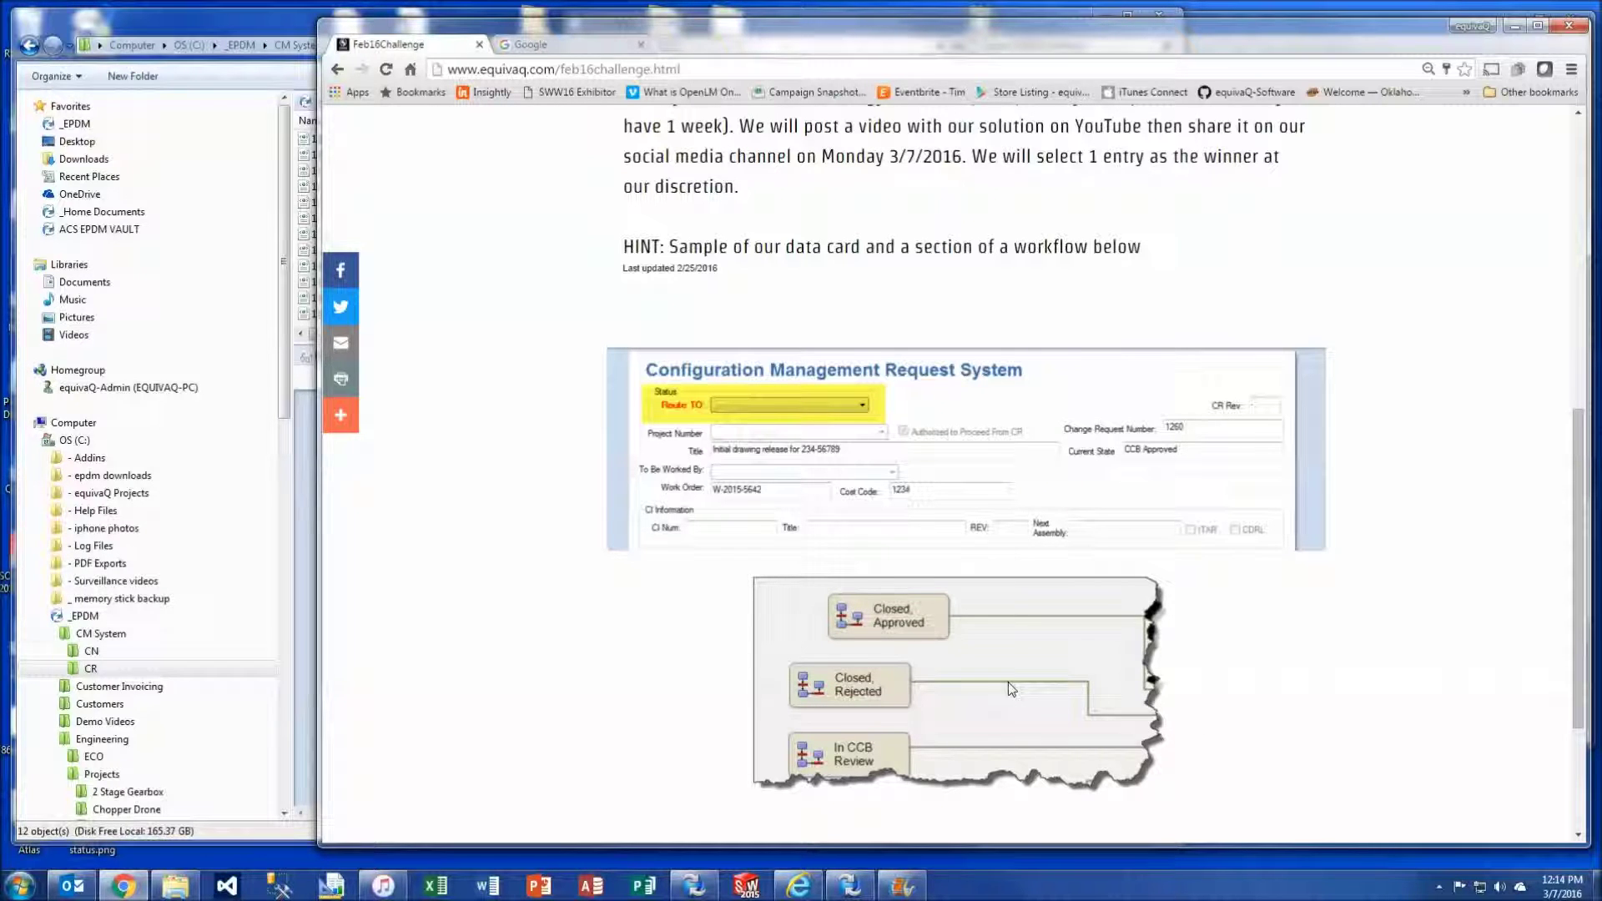
left_click(1512, 28)
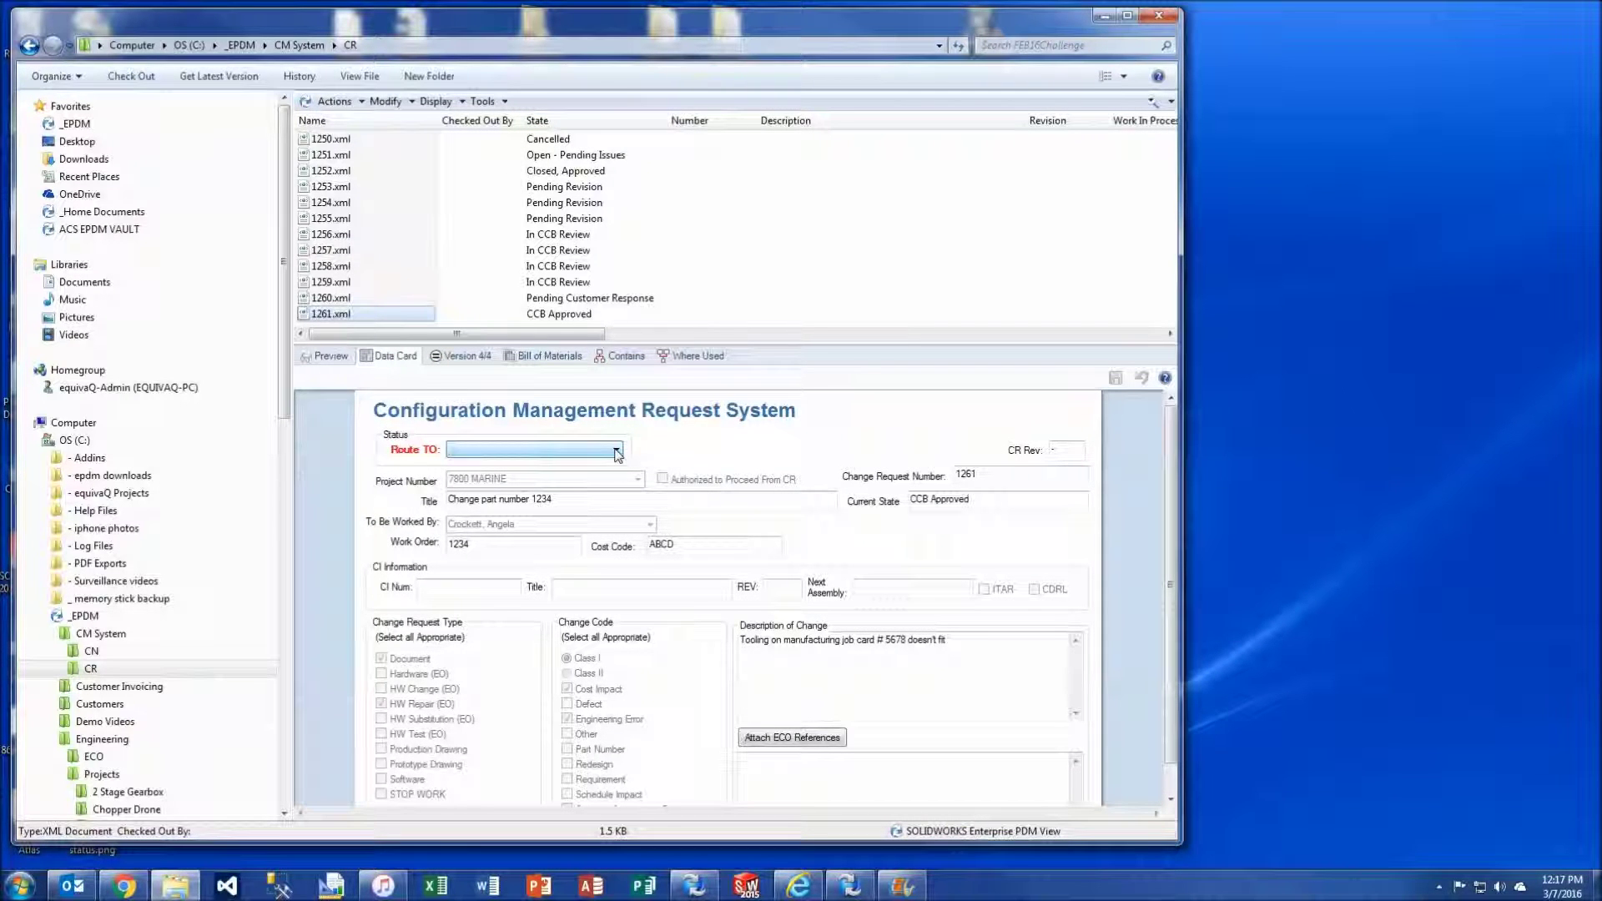
Step: Set 1261.xml's Route TO field to Open - Pending Issues and save the data card
left_click(617, 453)
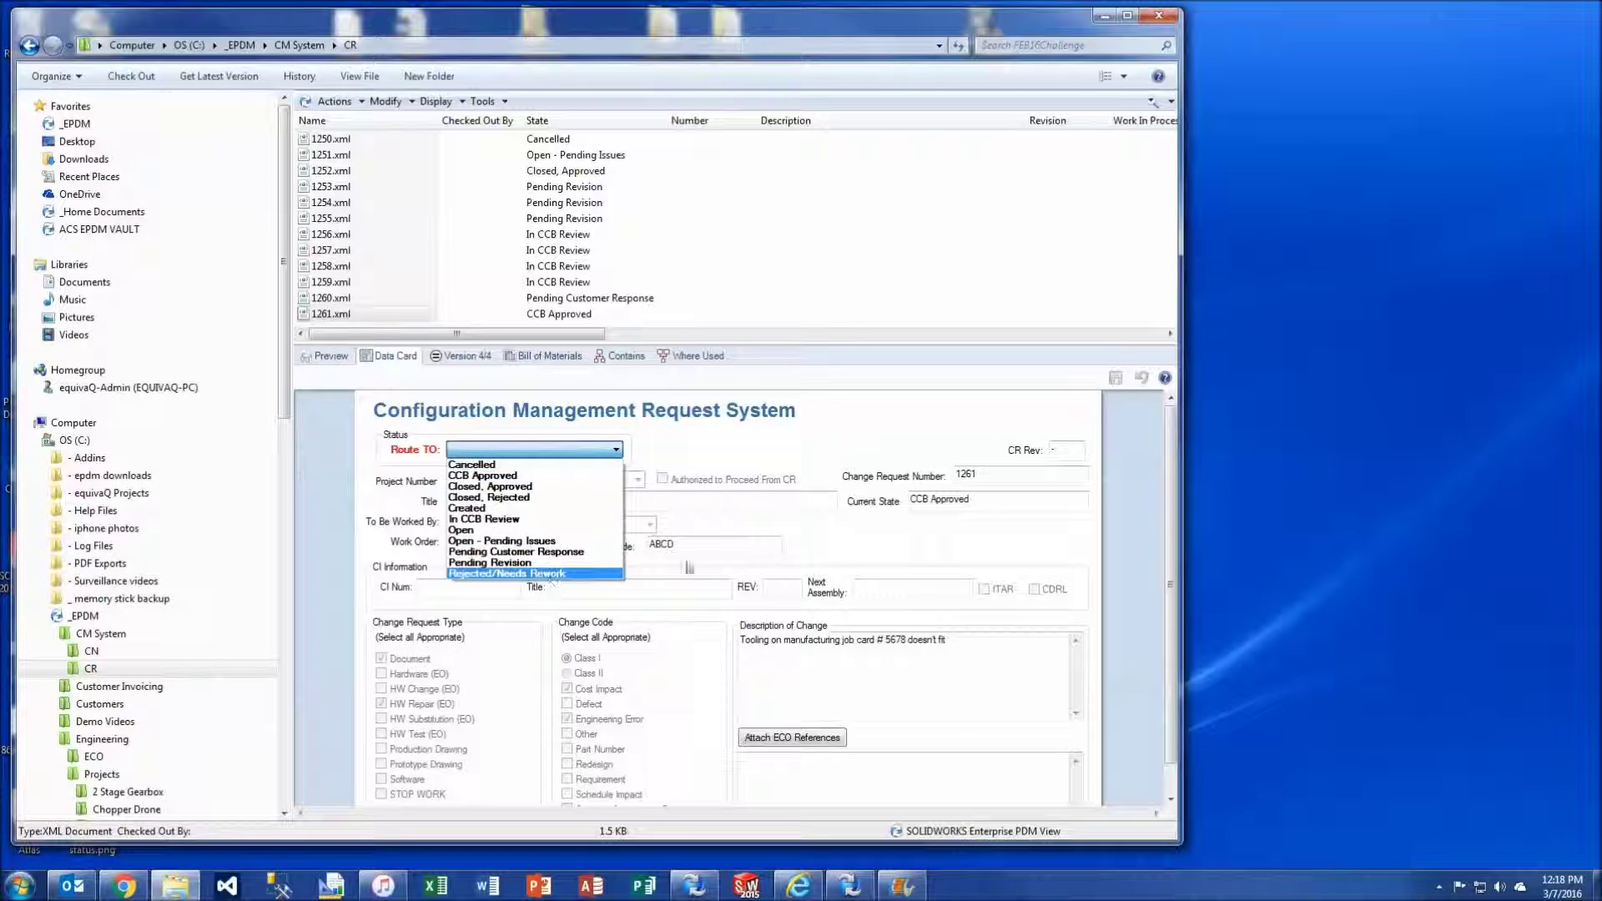
left_click(707, 438)
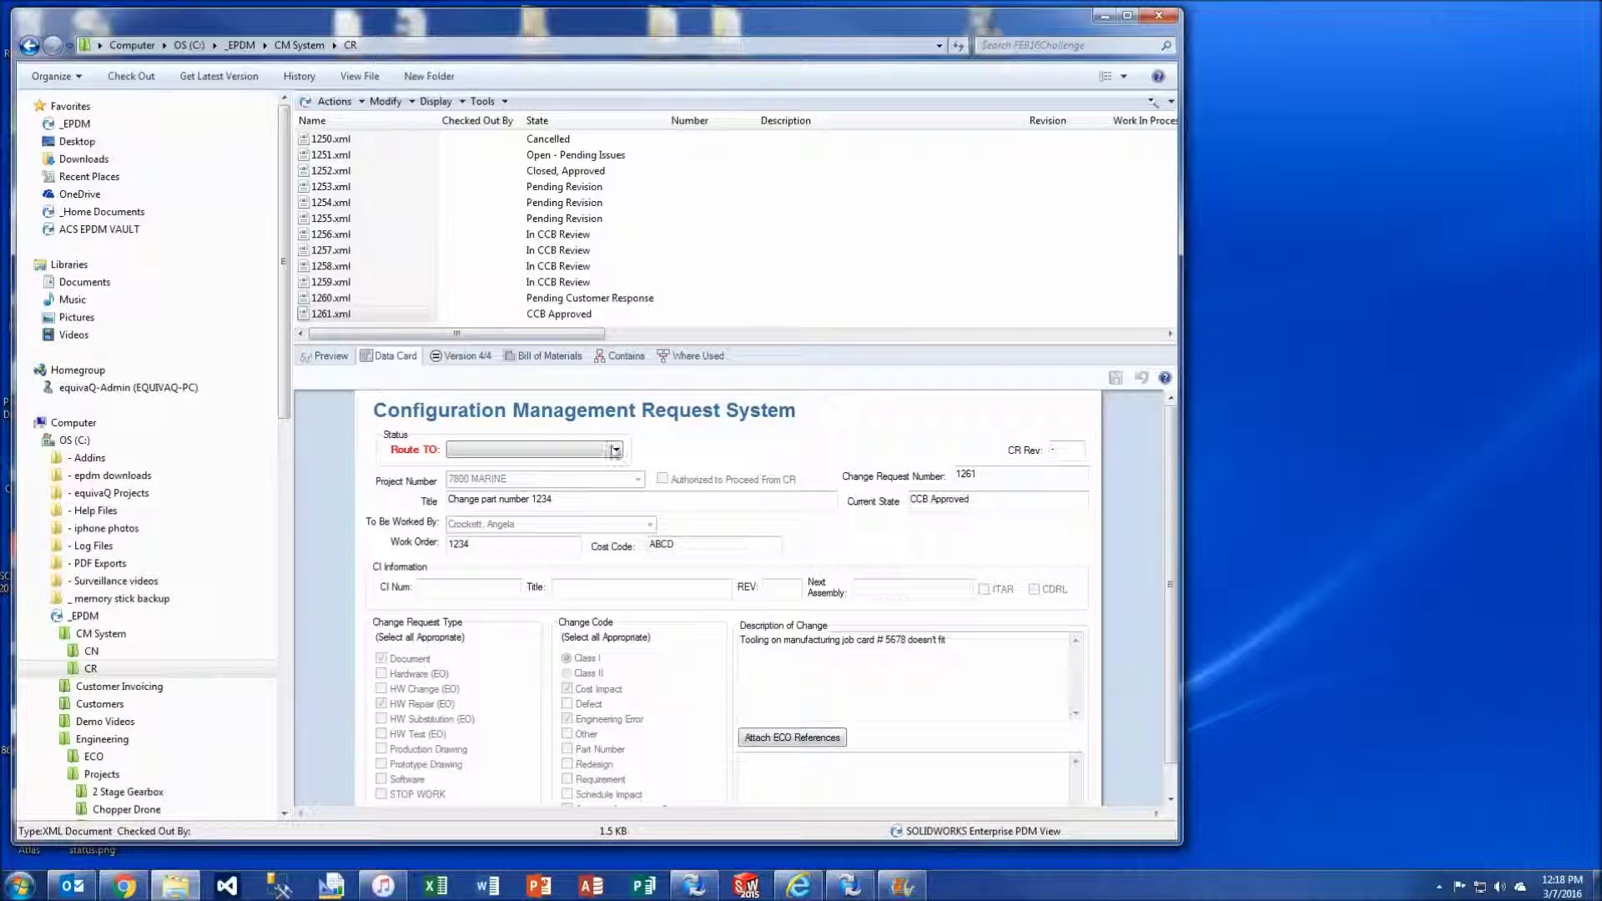
left_click(615, 452)
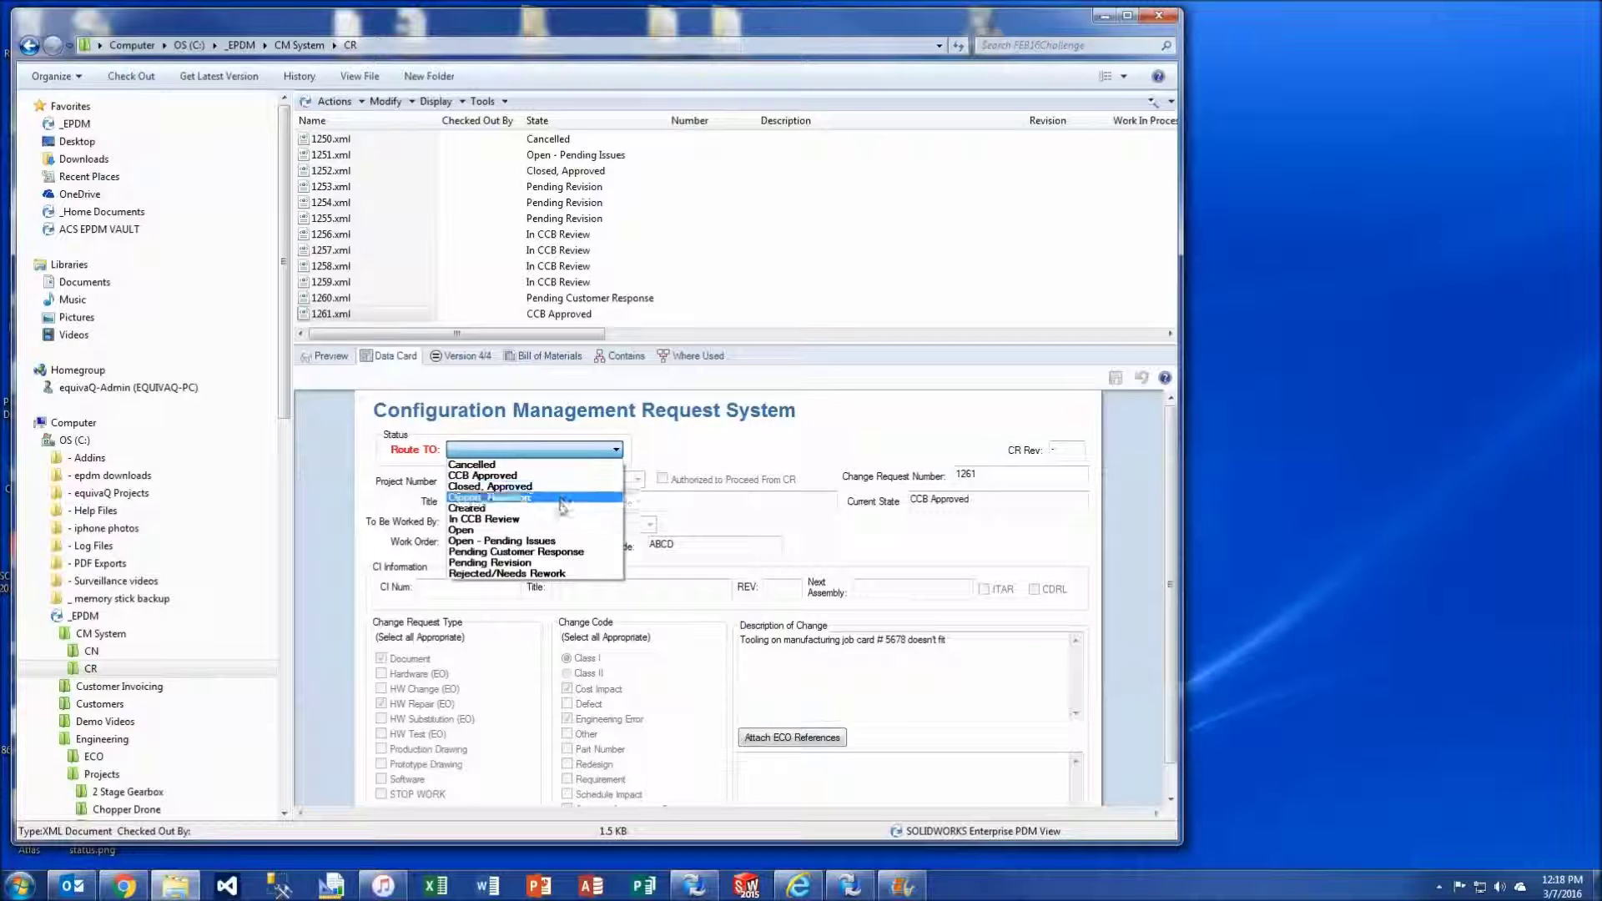
left_click(561, 541)
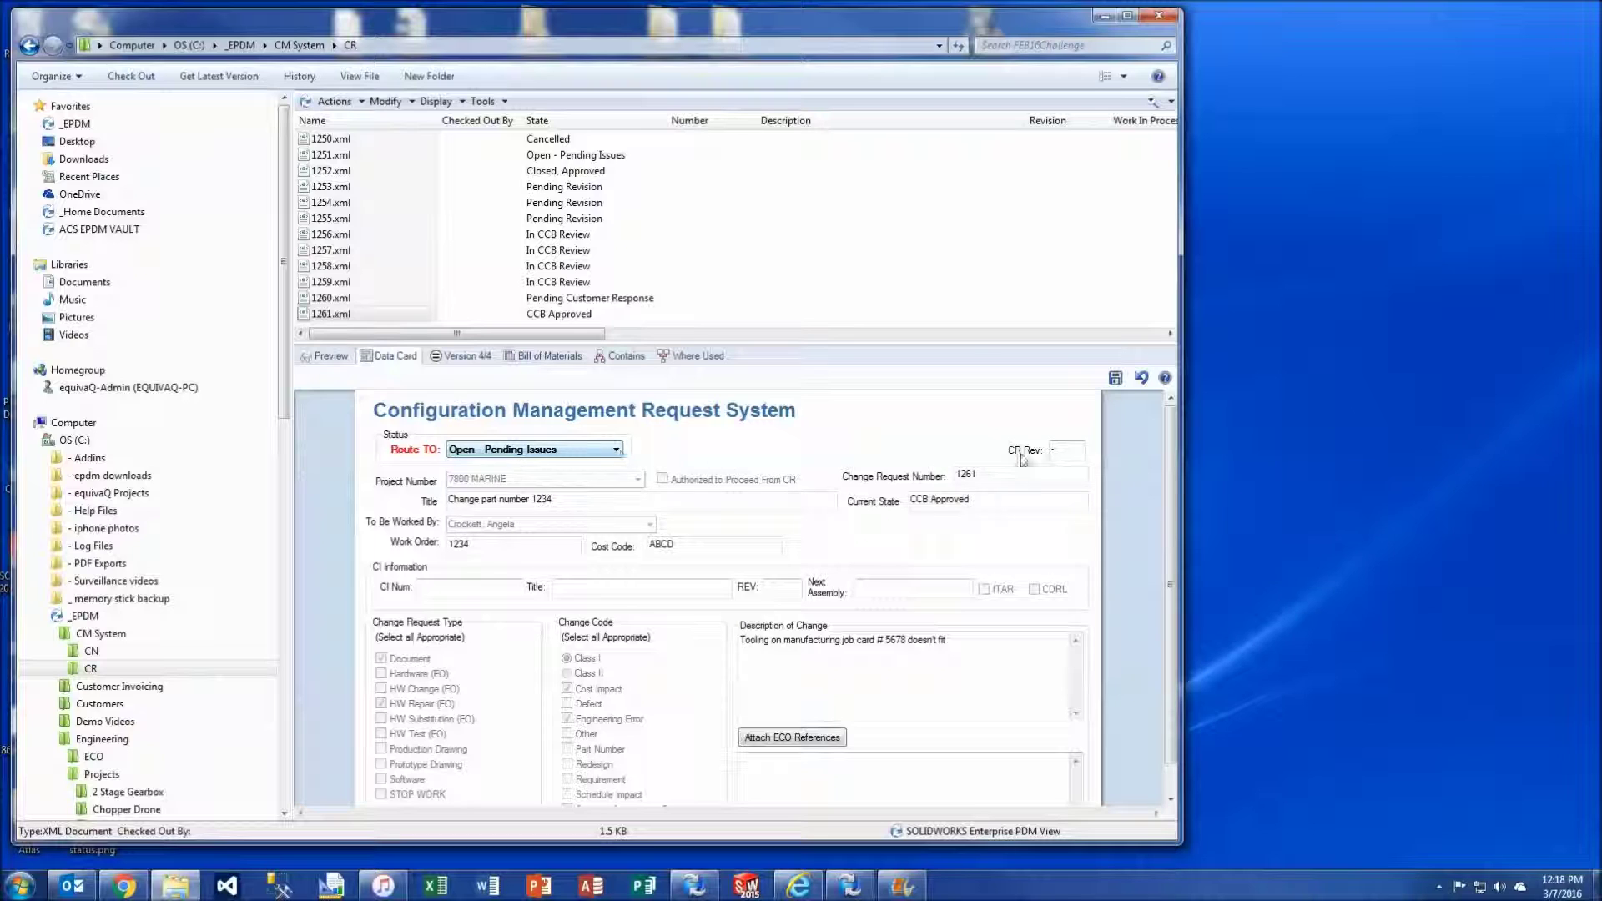
left_click(1116, 379)
Step: Run the Routing state change on 1261.xml with the comment 'Send to pending issues'
right_click(357, 321)
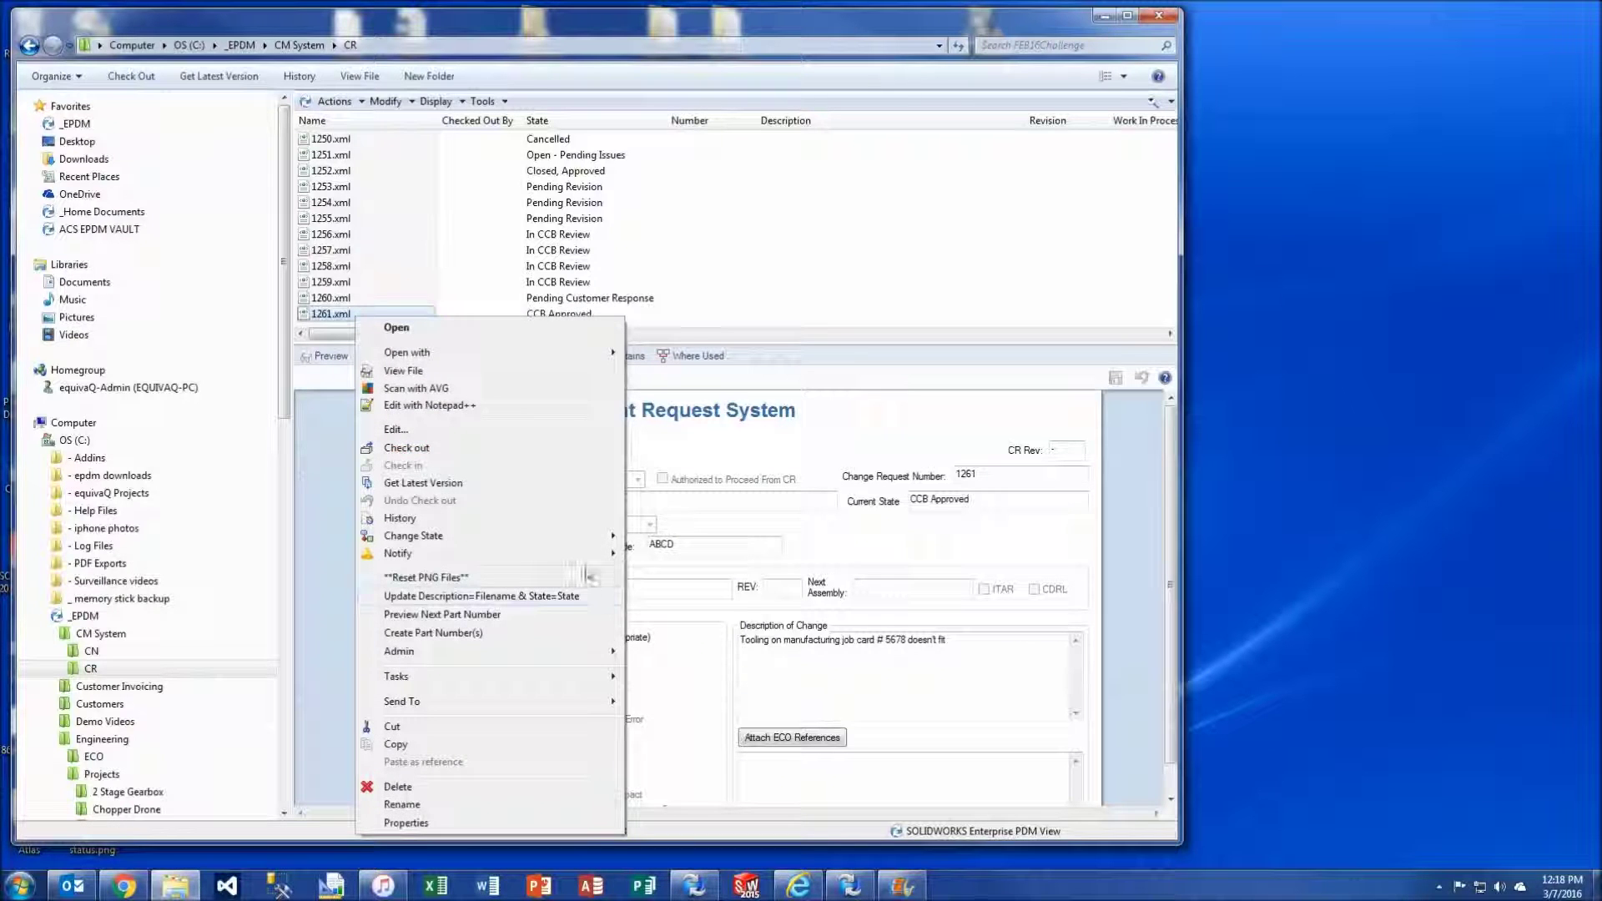
mouse_move(580, 538)
left_click(668, 537)
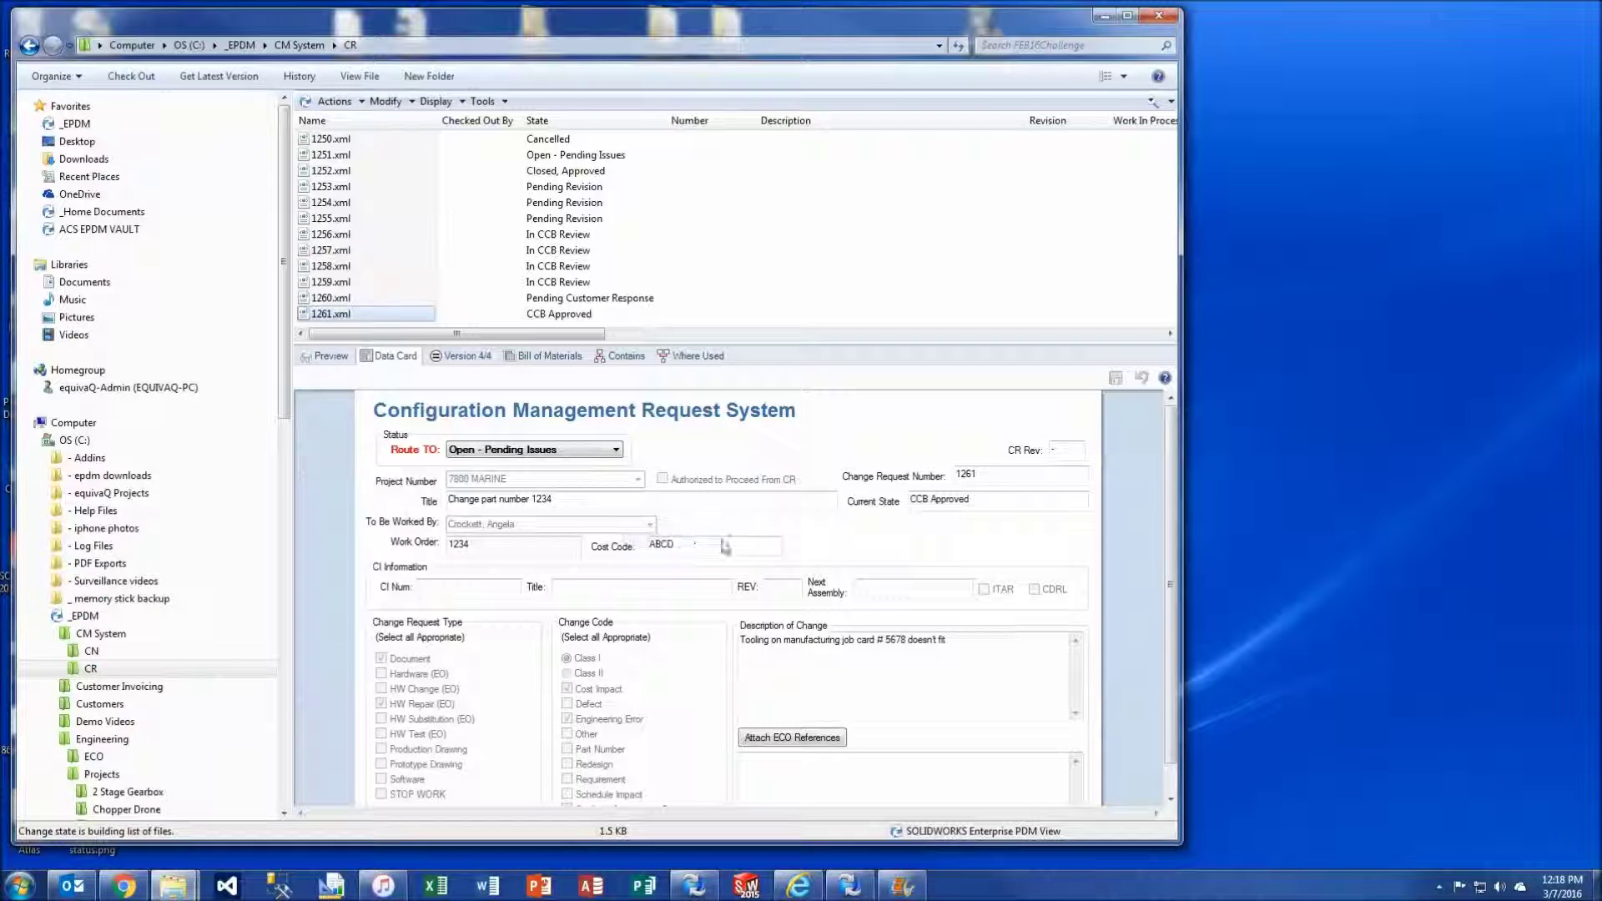
left_click_drag(1332, 193, 835, 173)
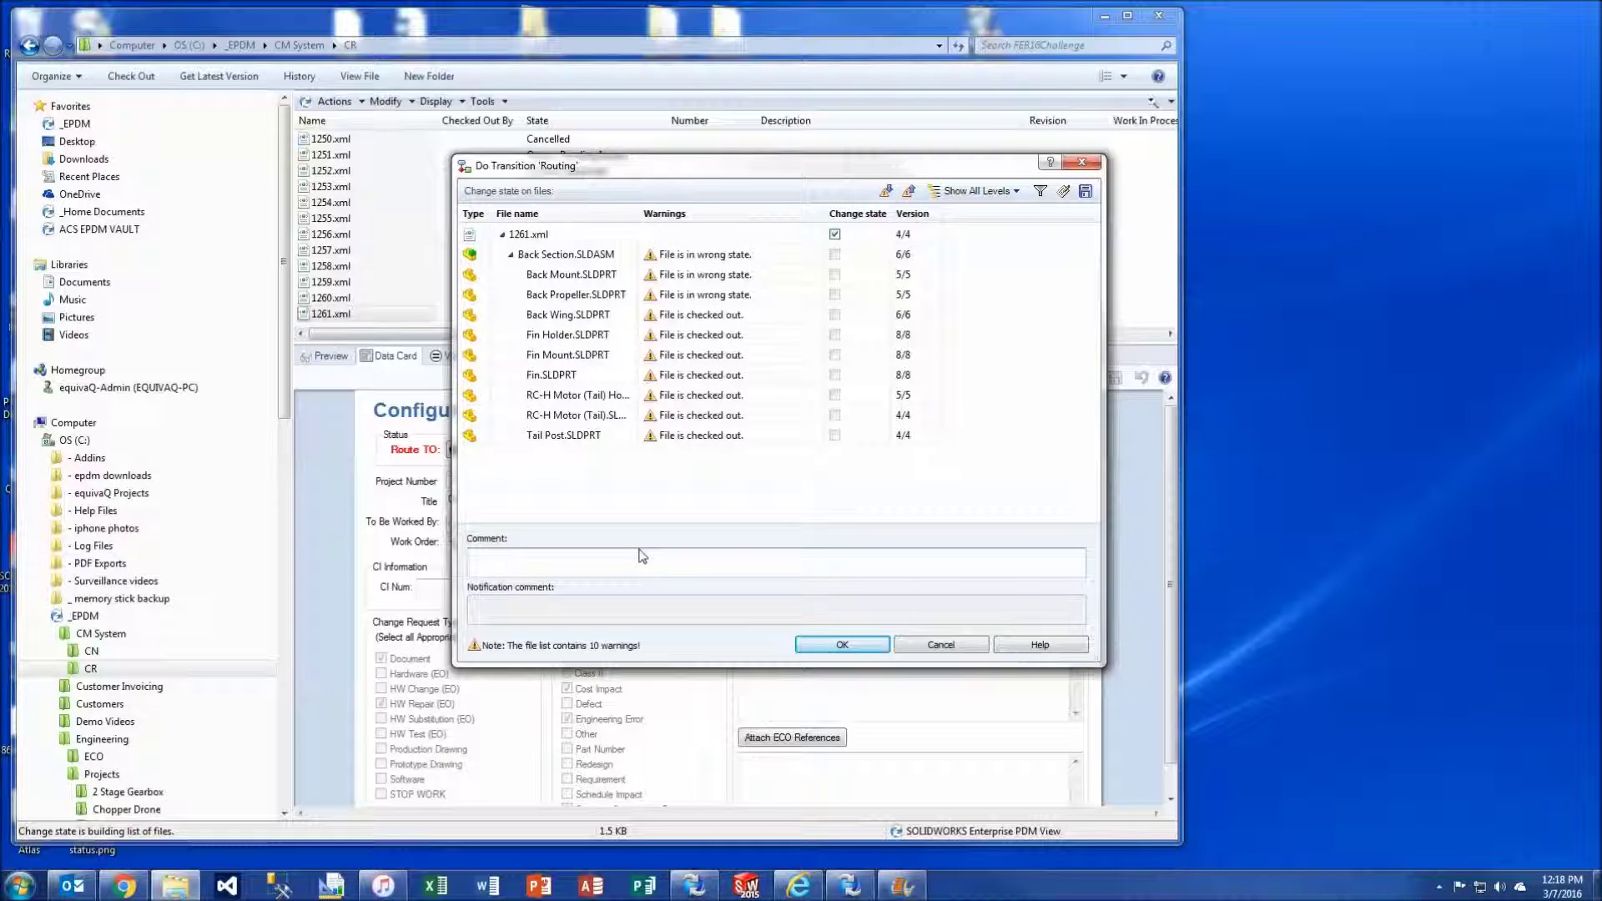
type("Send to pending issues")
left_click(837, 645)
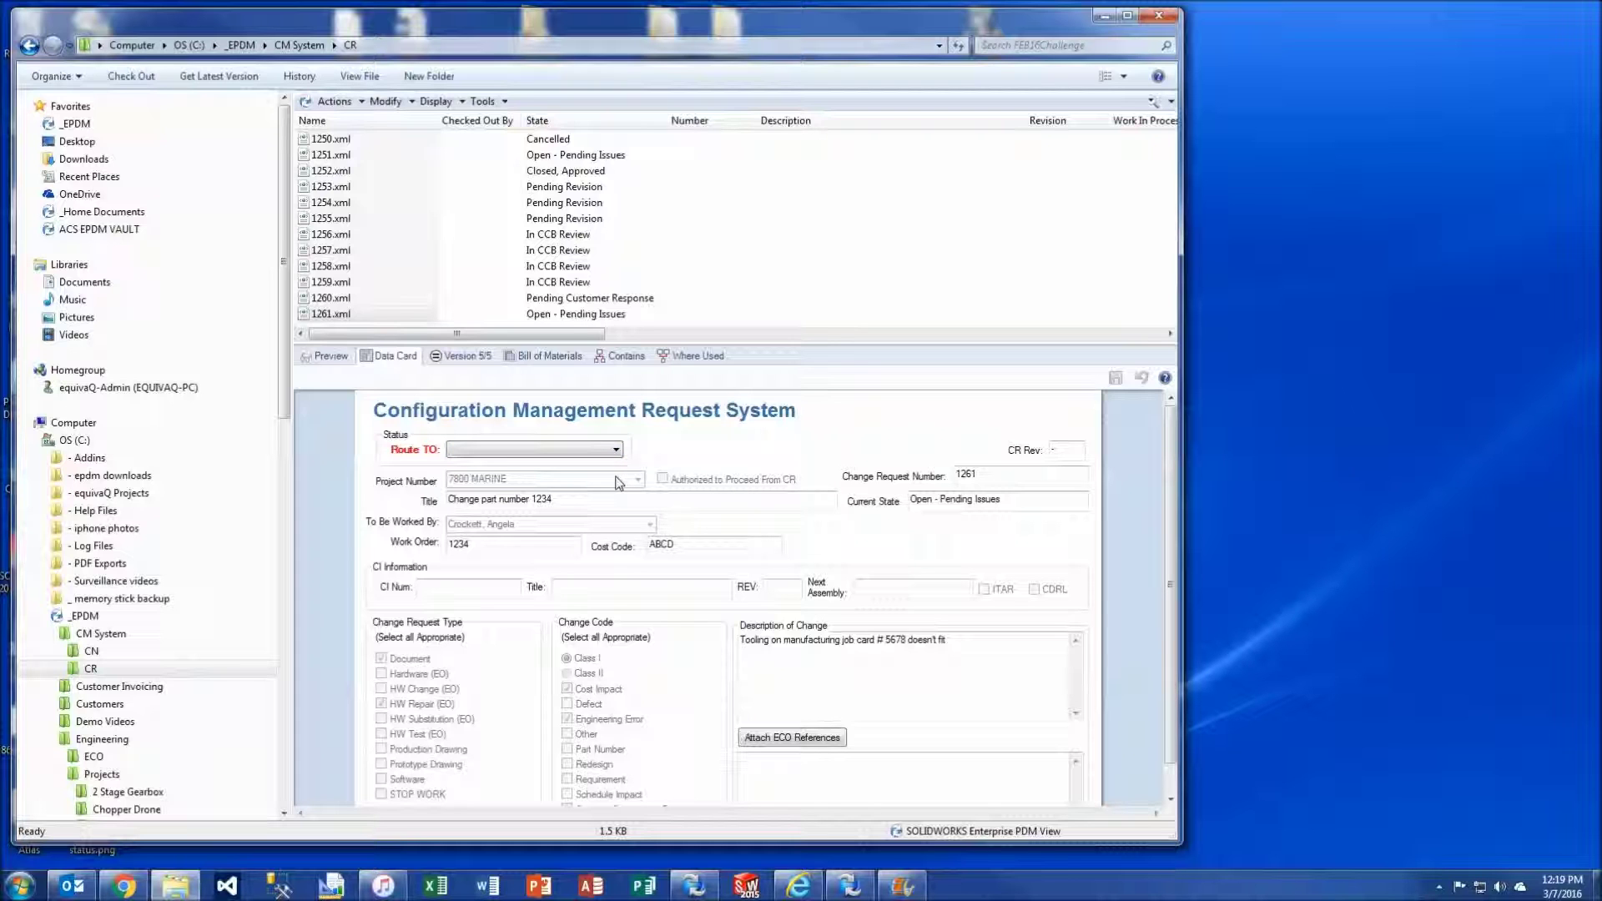
Step: Bring the CR Workflow diagram in PDM Administration to the front
left_click(697, 885)
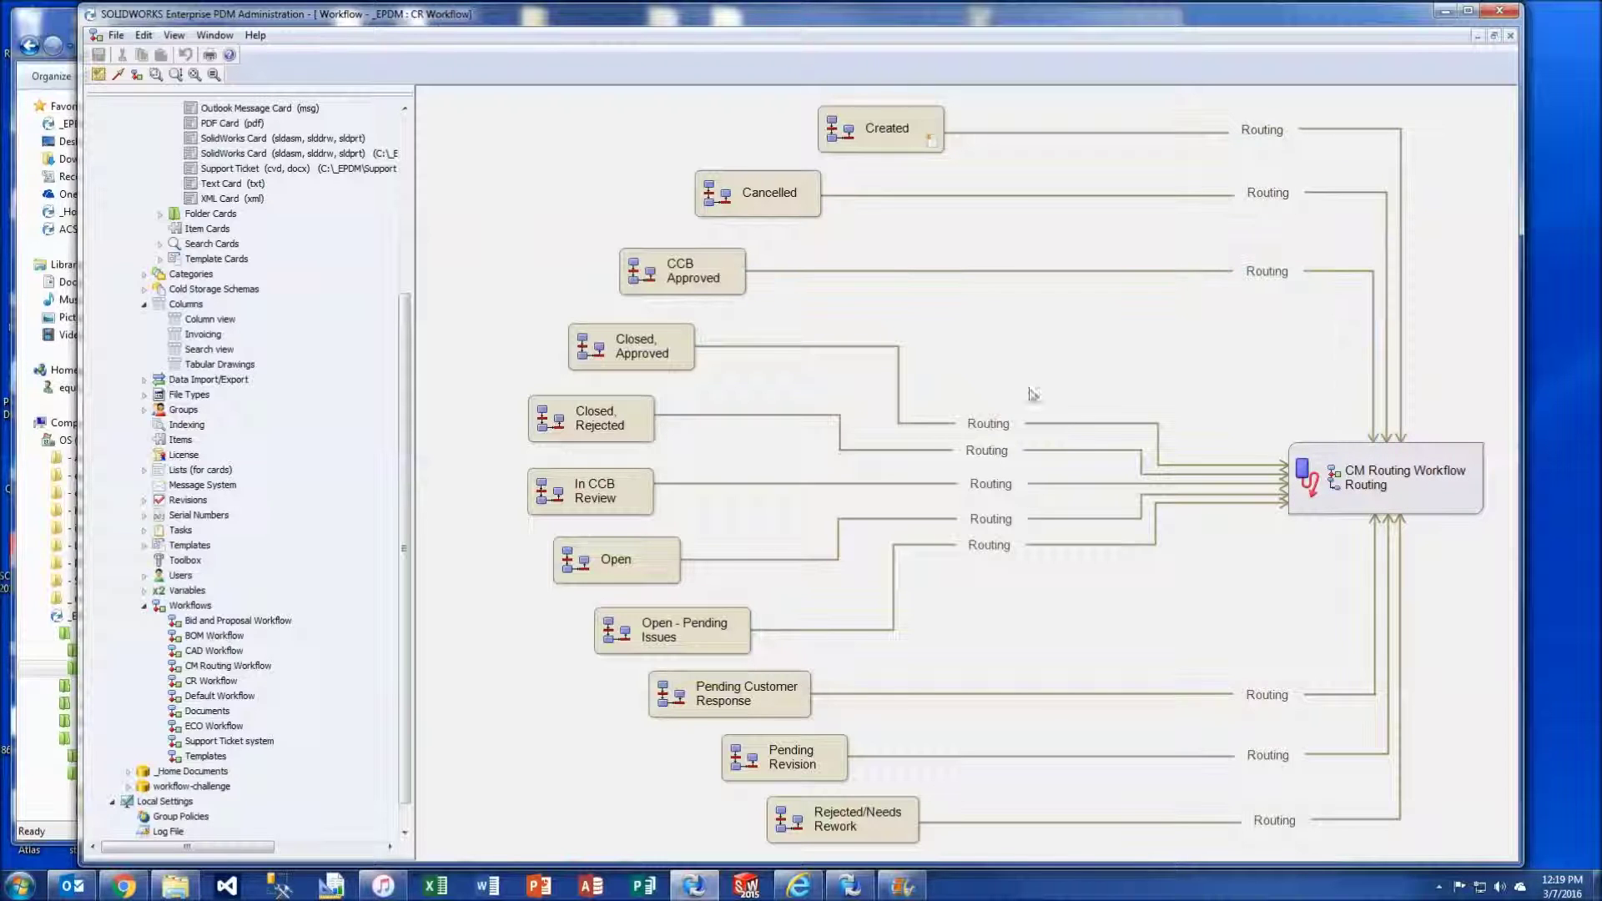
Step: Inspect the Routing transitions and the Created transition's Conditions, closing without changes
left_click(1270, 821)
left_click(1232, 755)
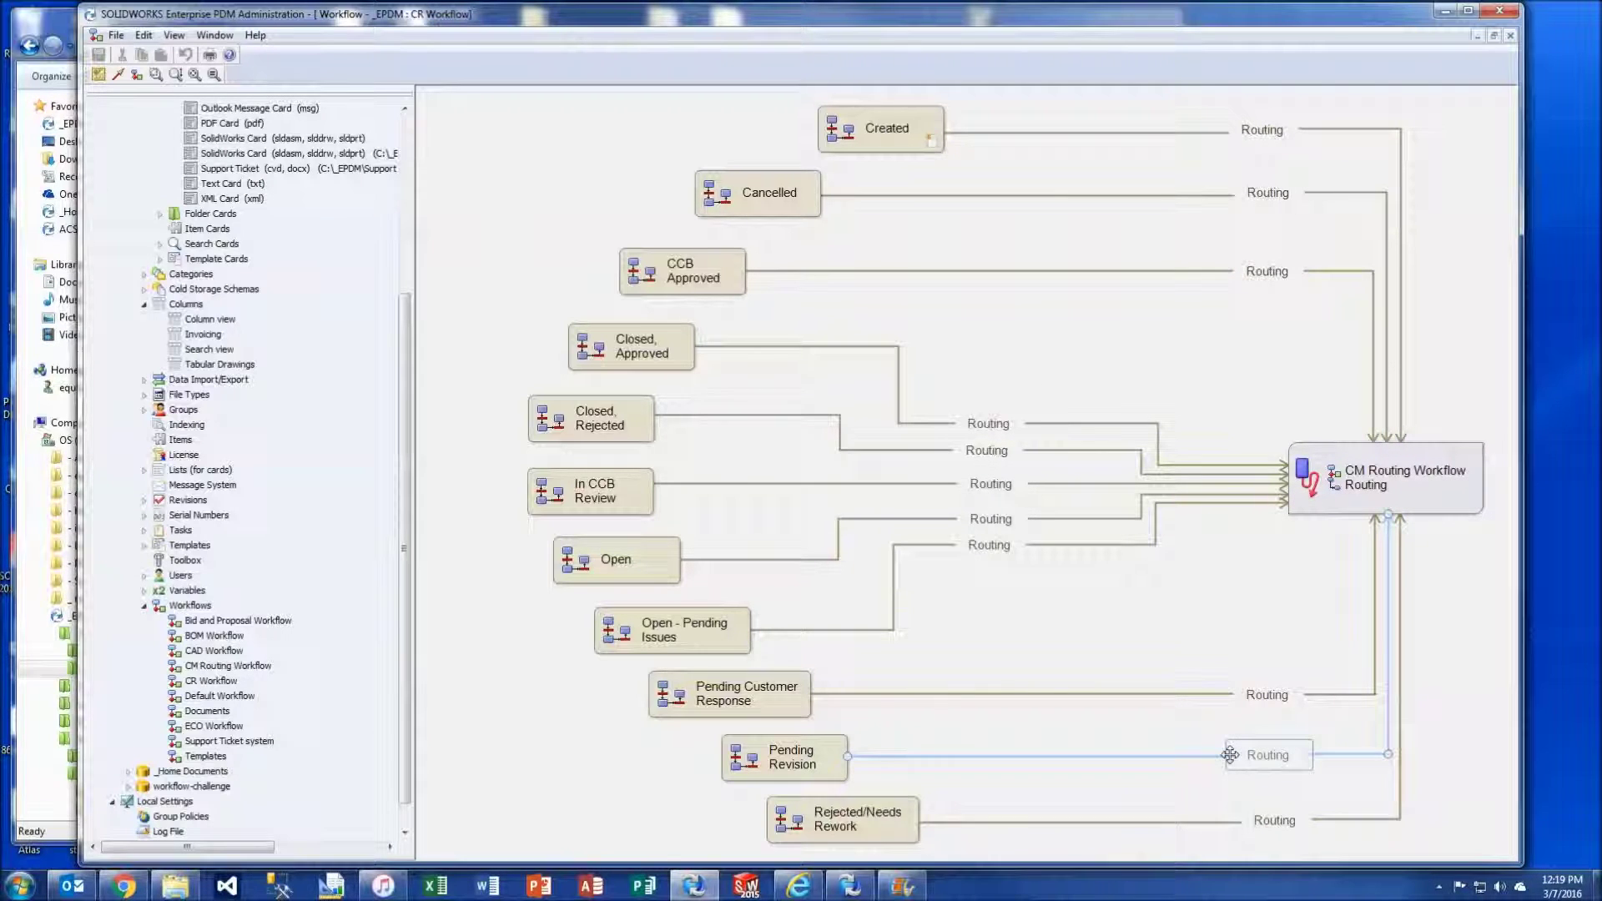
left_click(1234, 602)
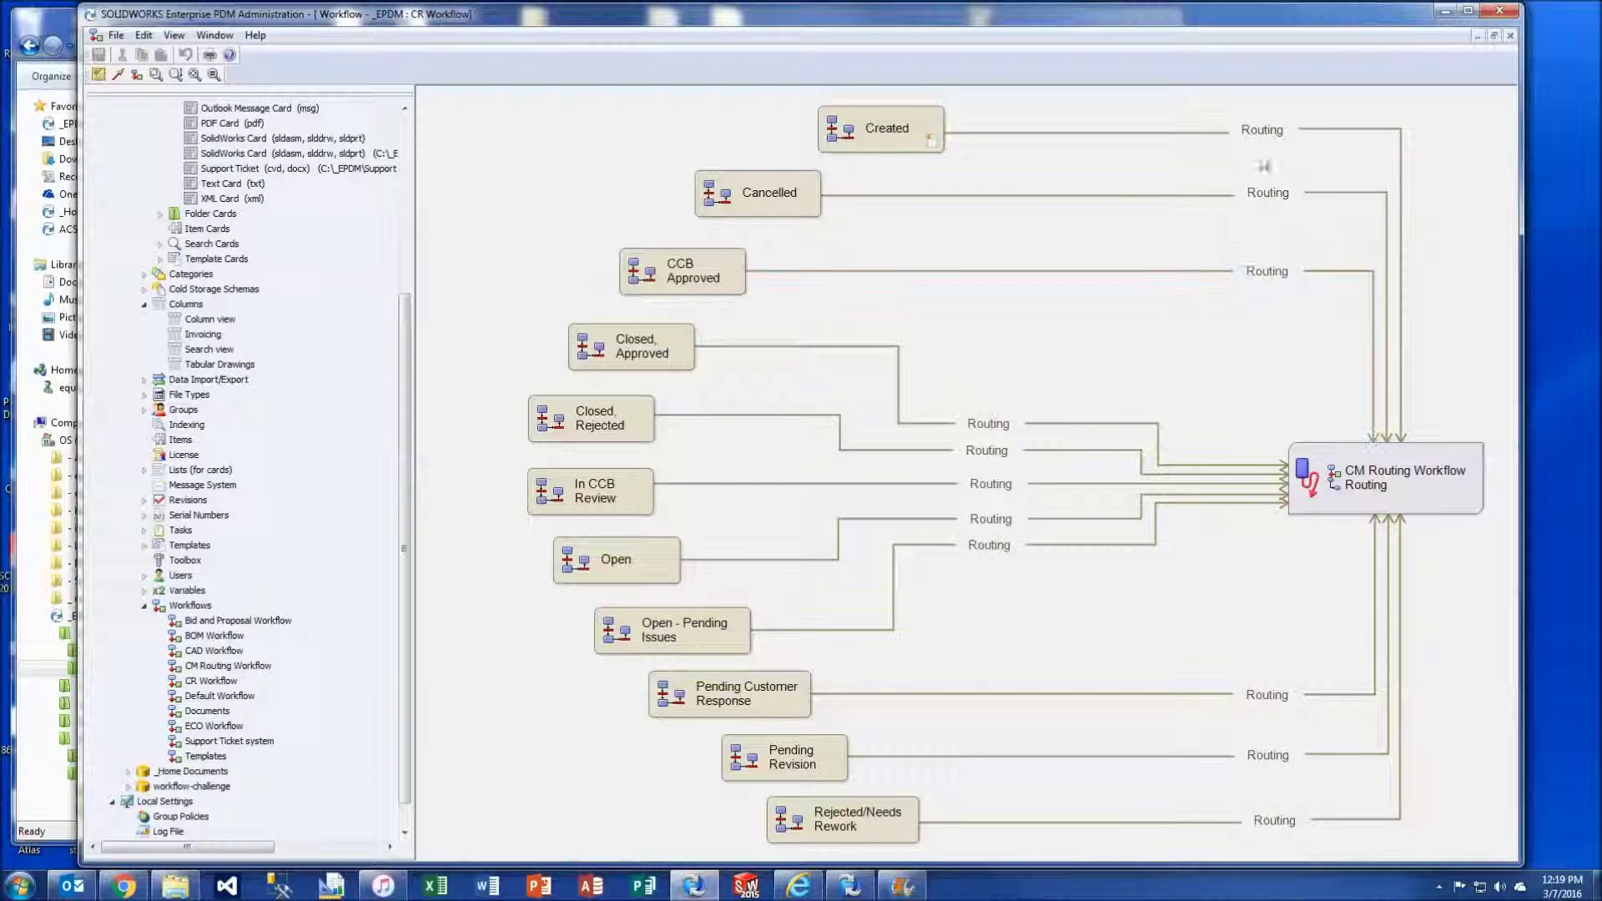
left_click(1262, 133)
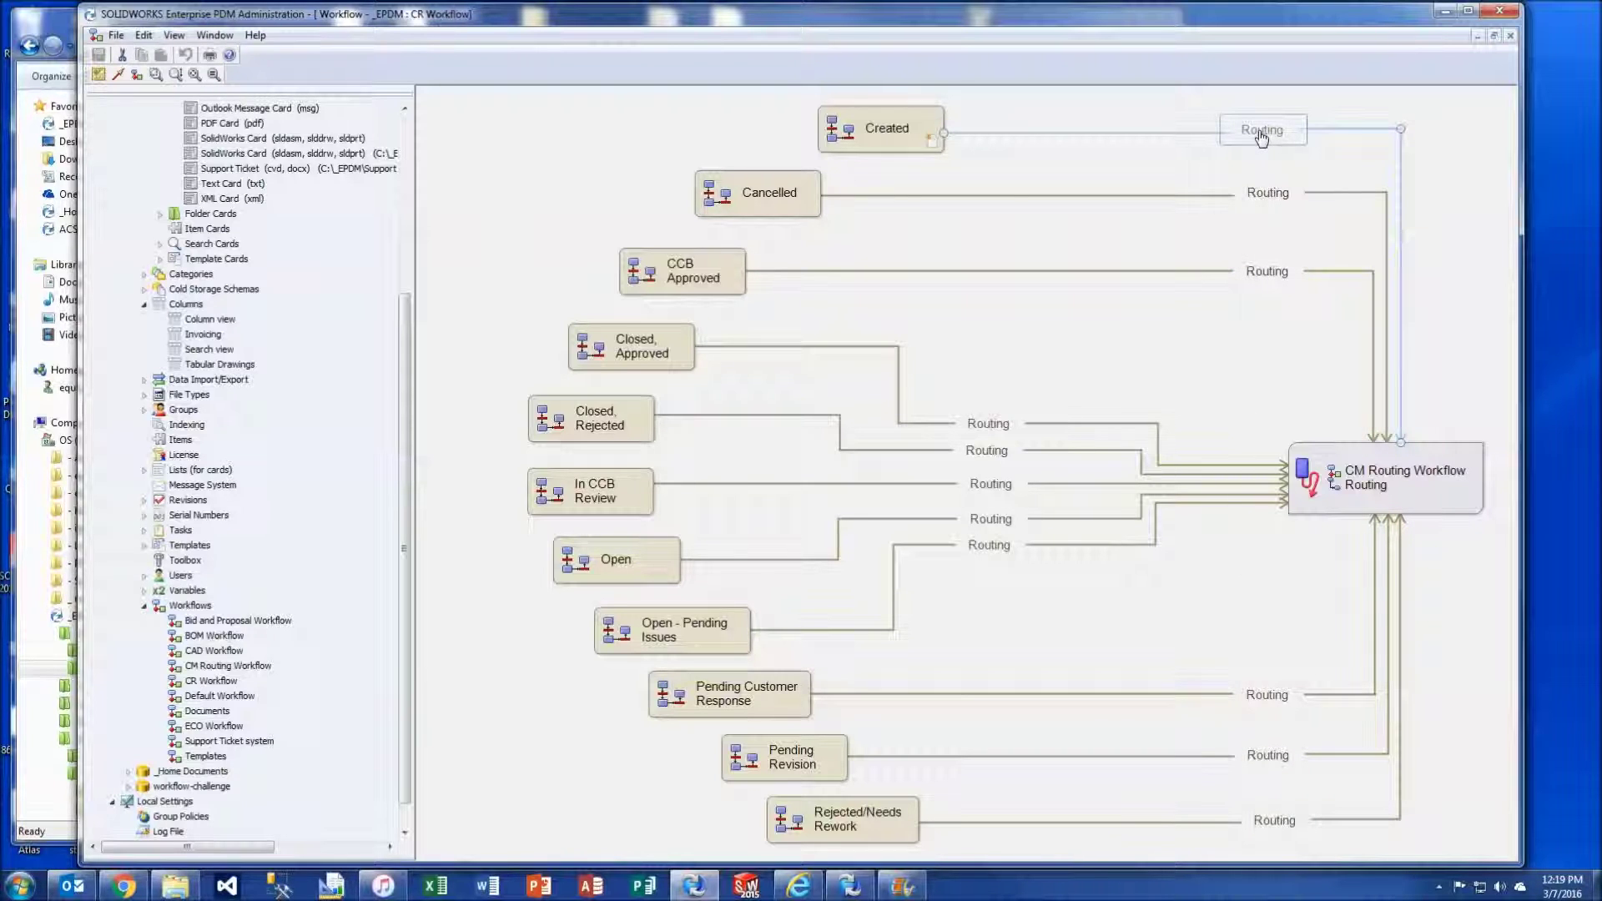
double_click(1261, 136)
left_click(813, 434)
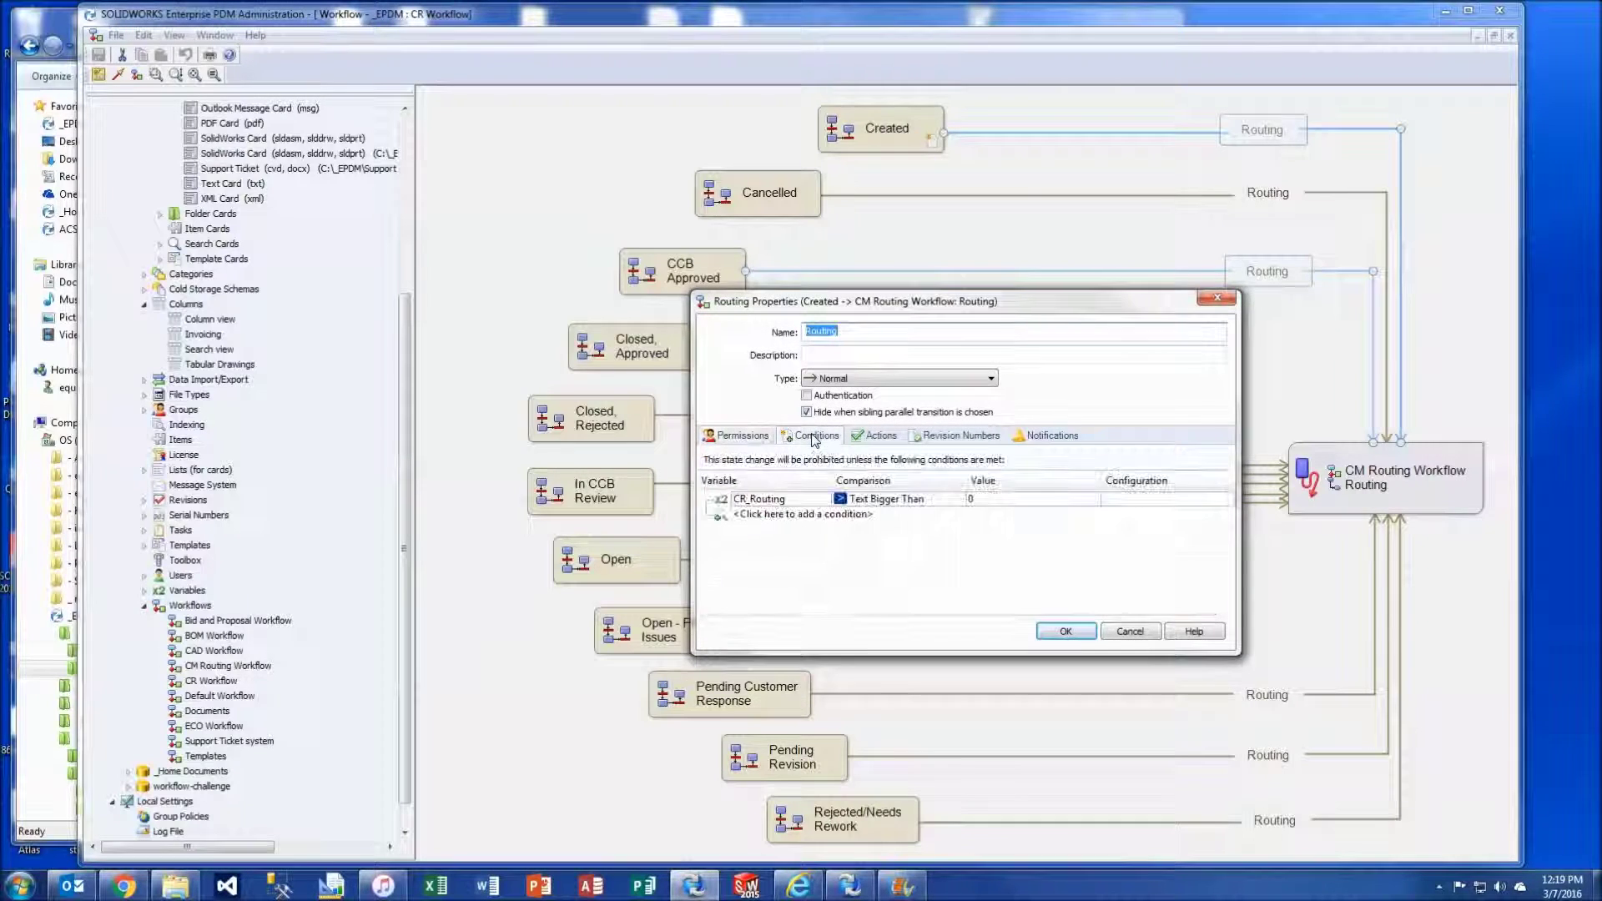
left_click(1128, 635)
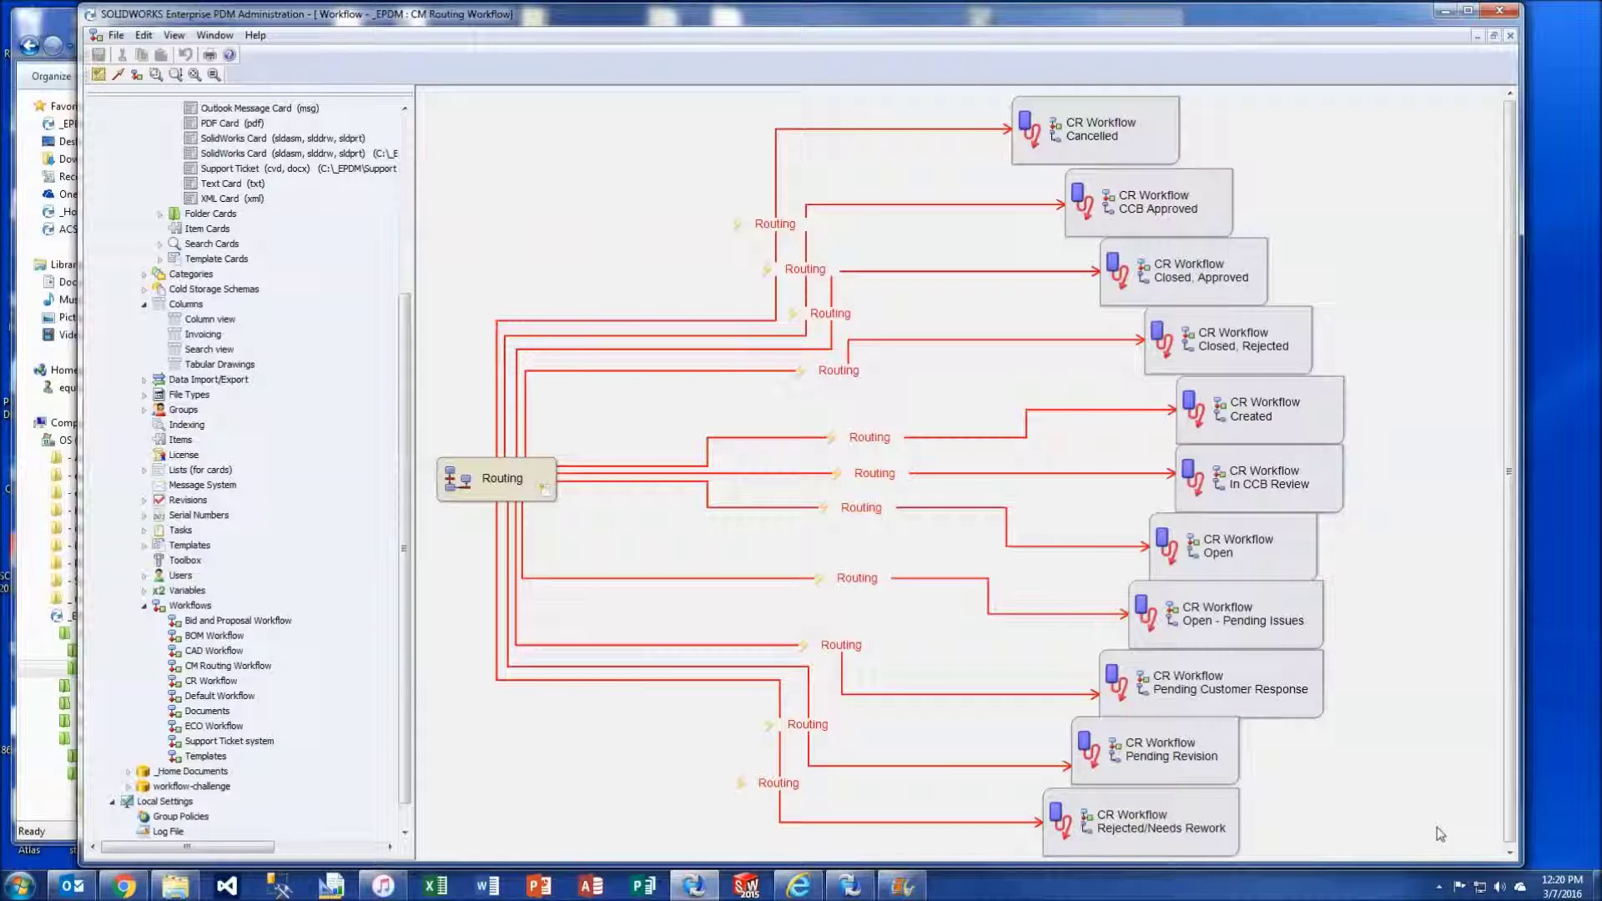
left_click(773, 229)
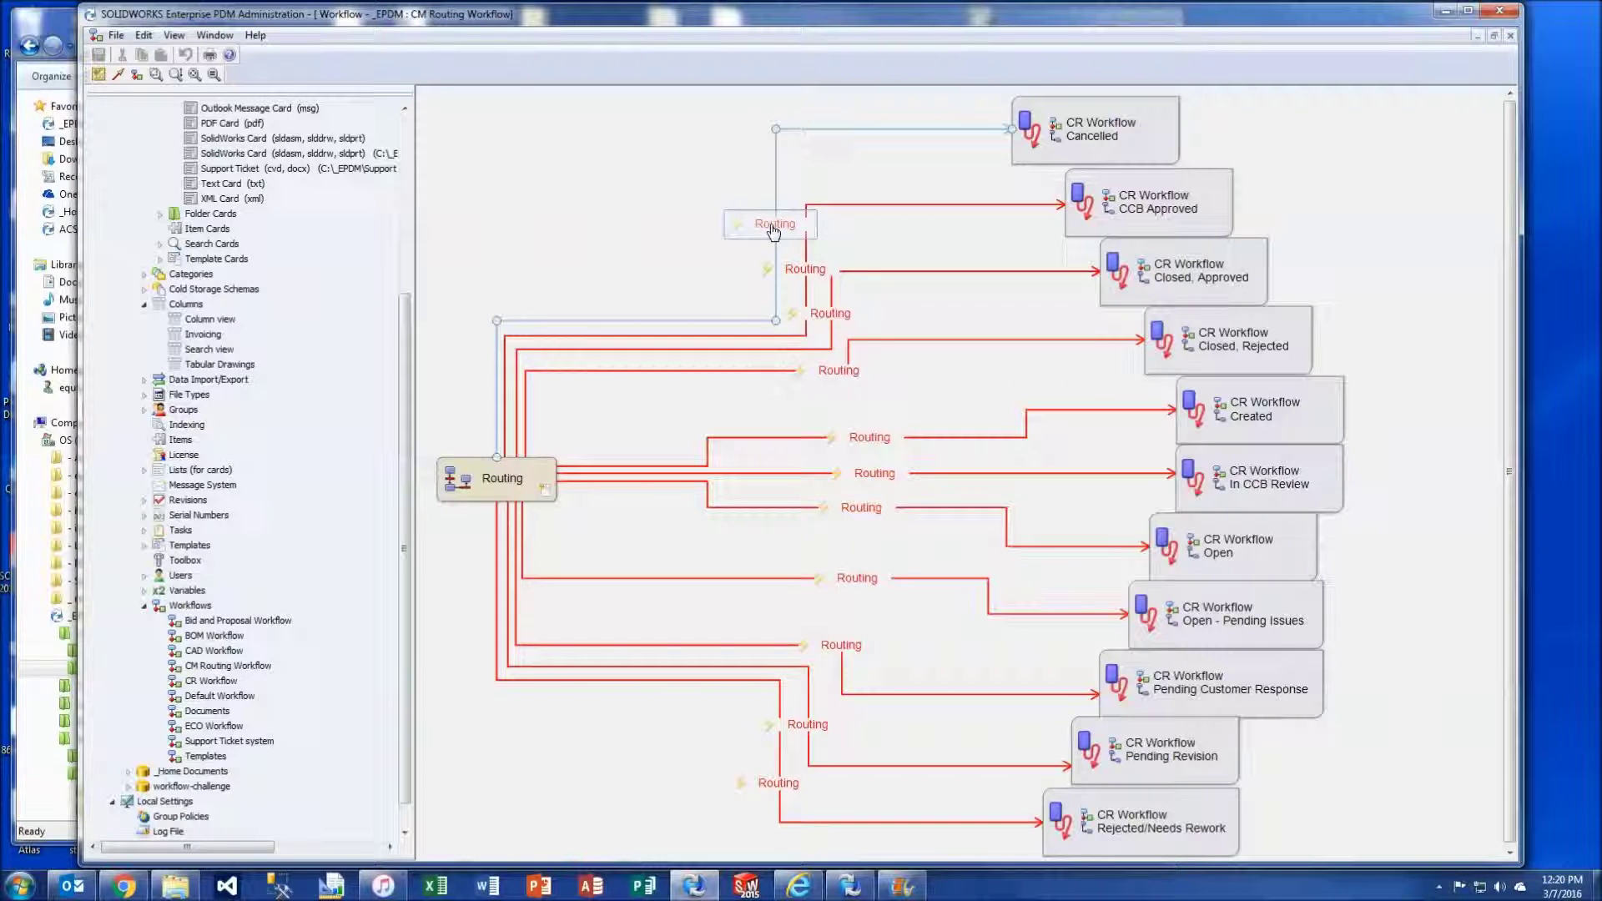
double_click(774, 229)
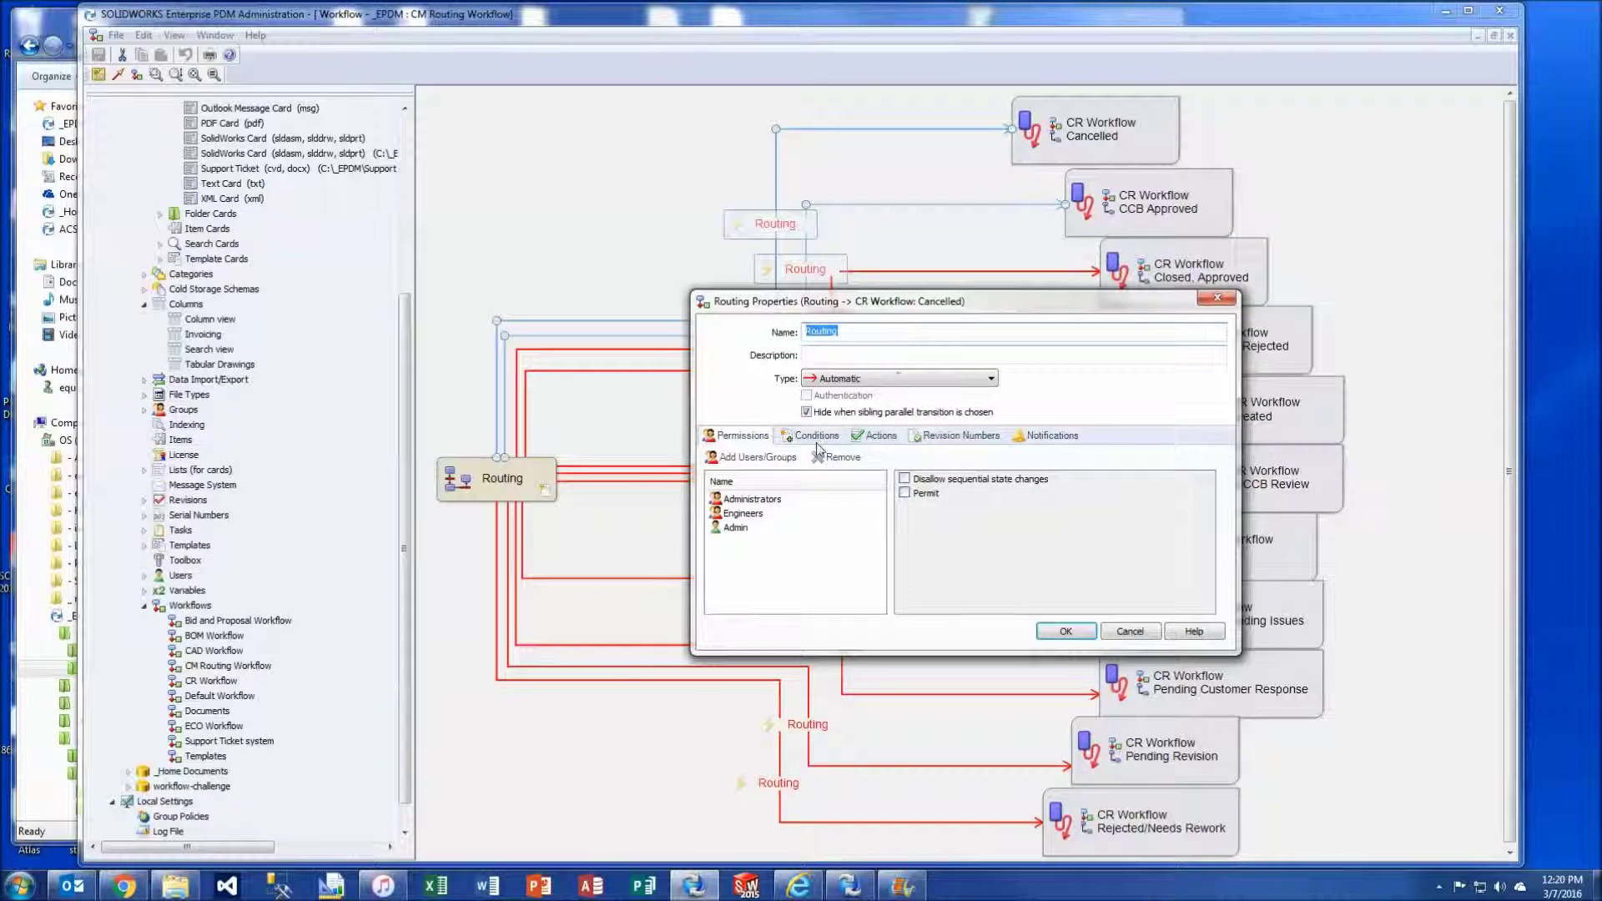
left_click(812, 435)
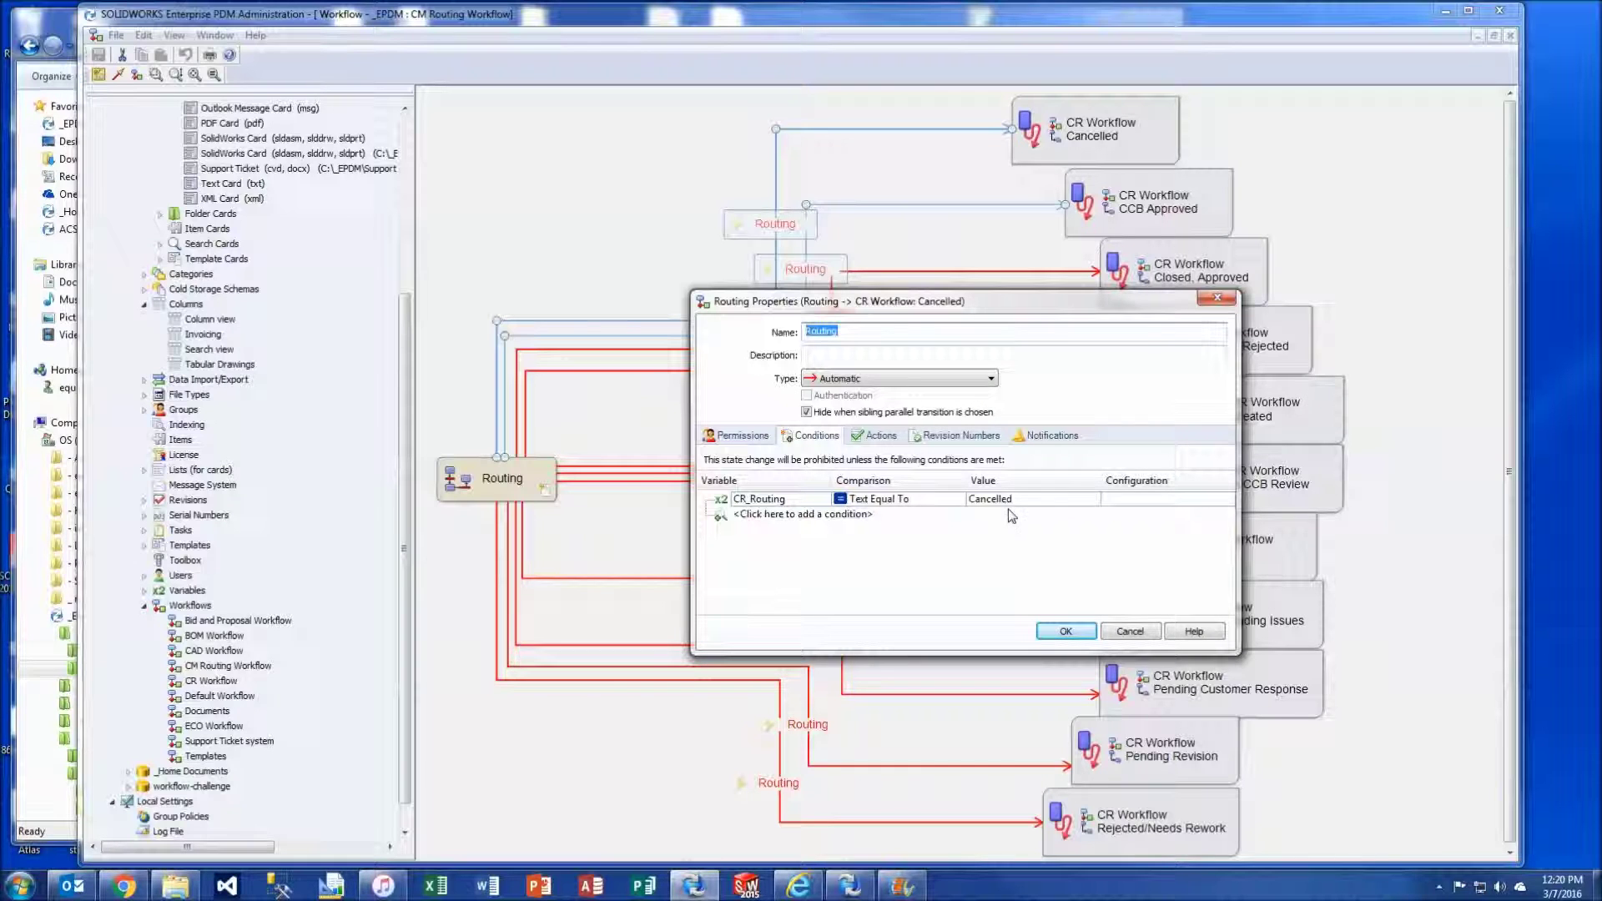
left_click(1139, 631)
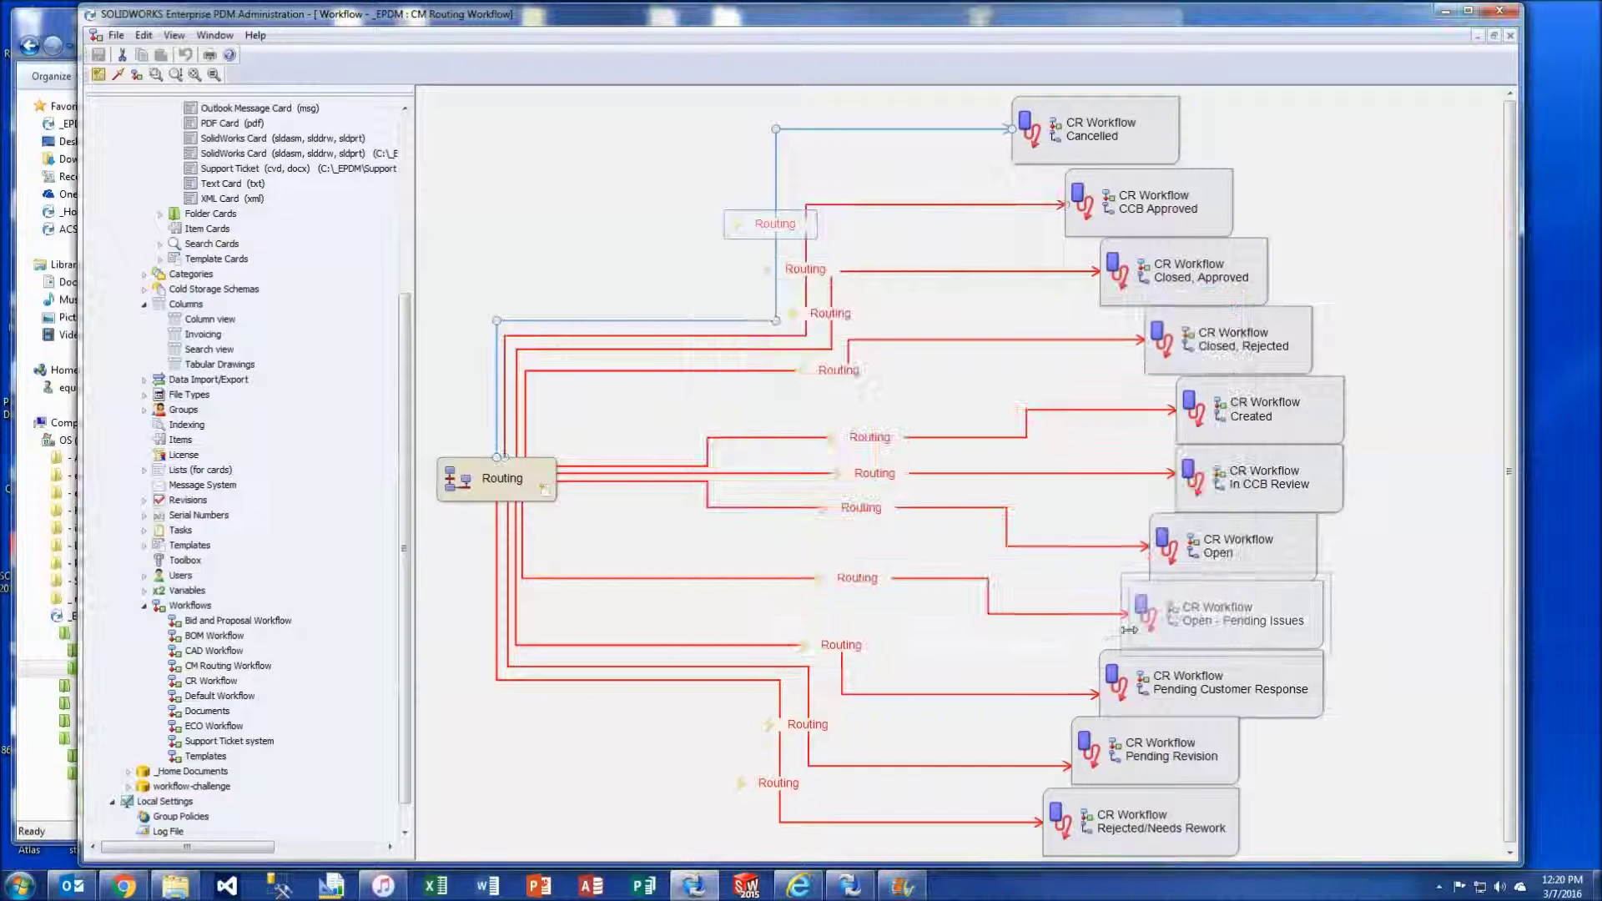
left_click(867, 441)
double_click(868, 443)
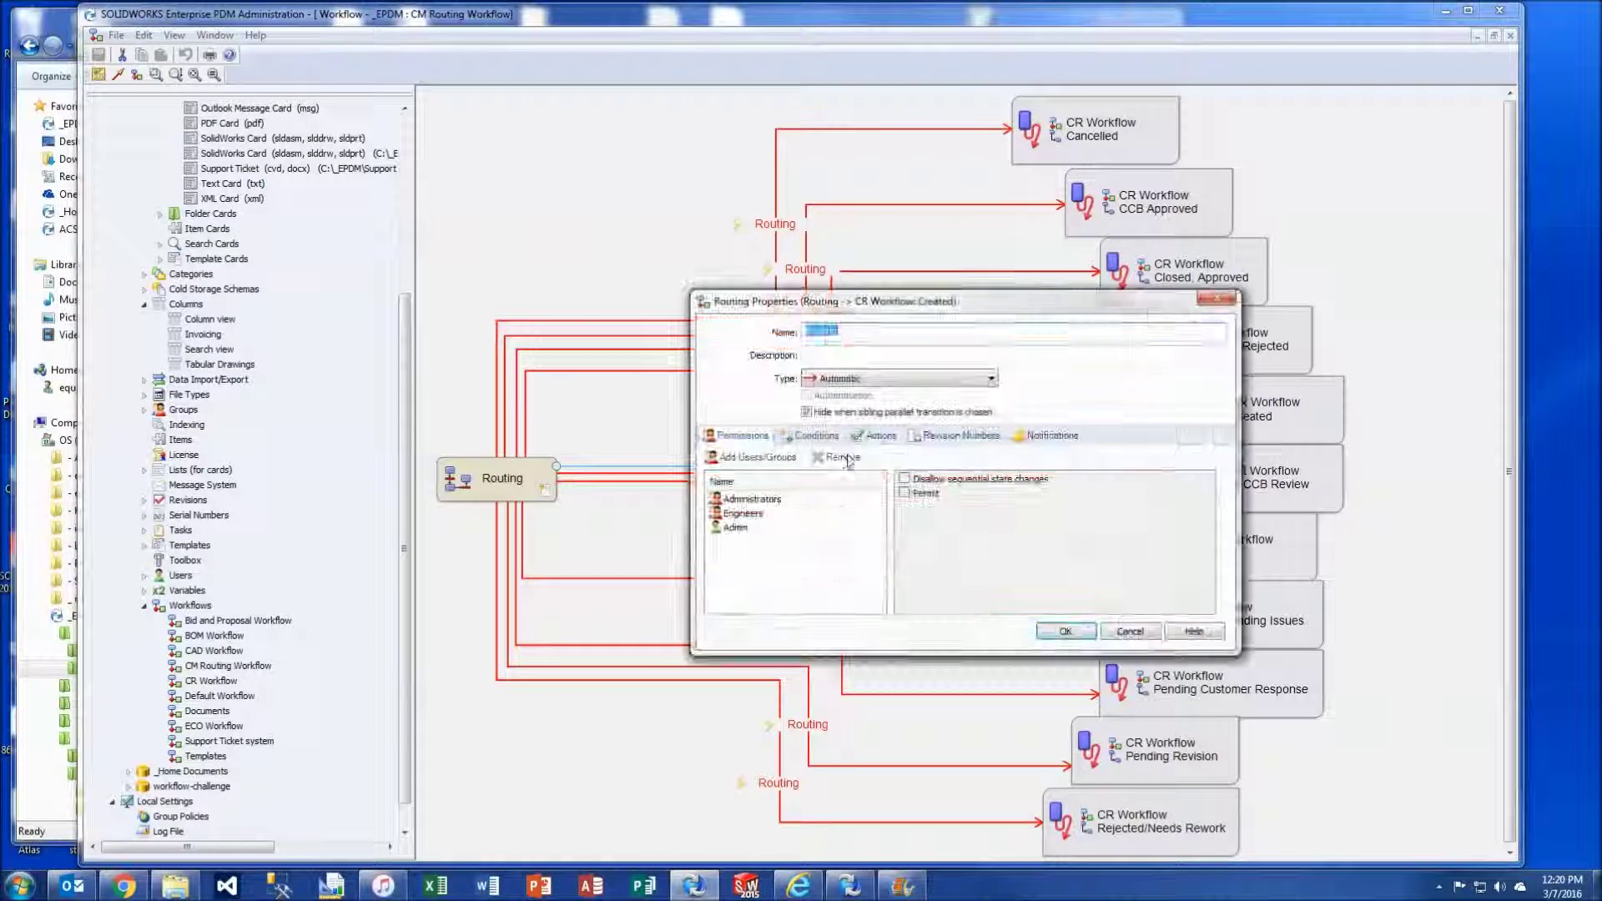
left_click(822, 436)
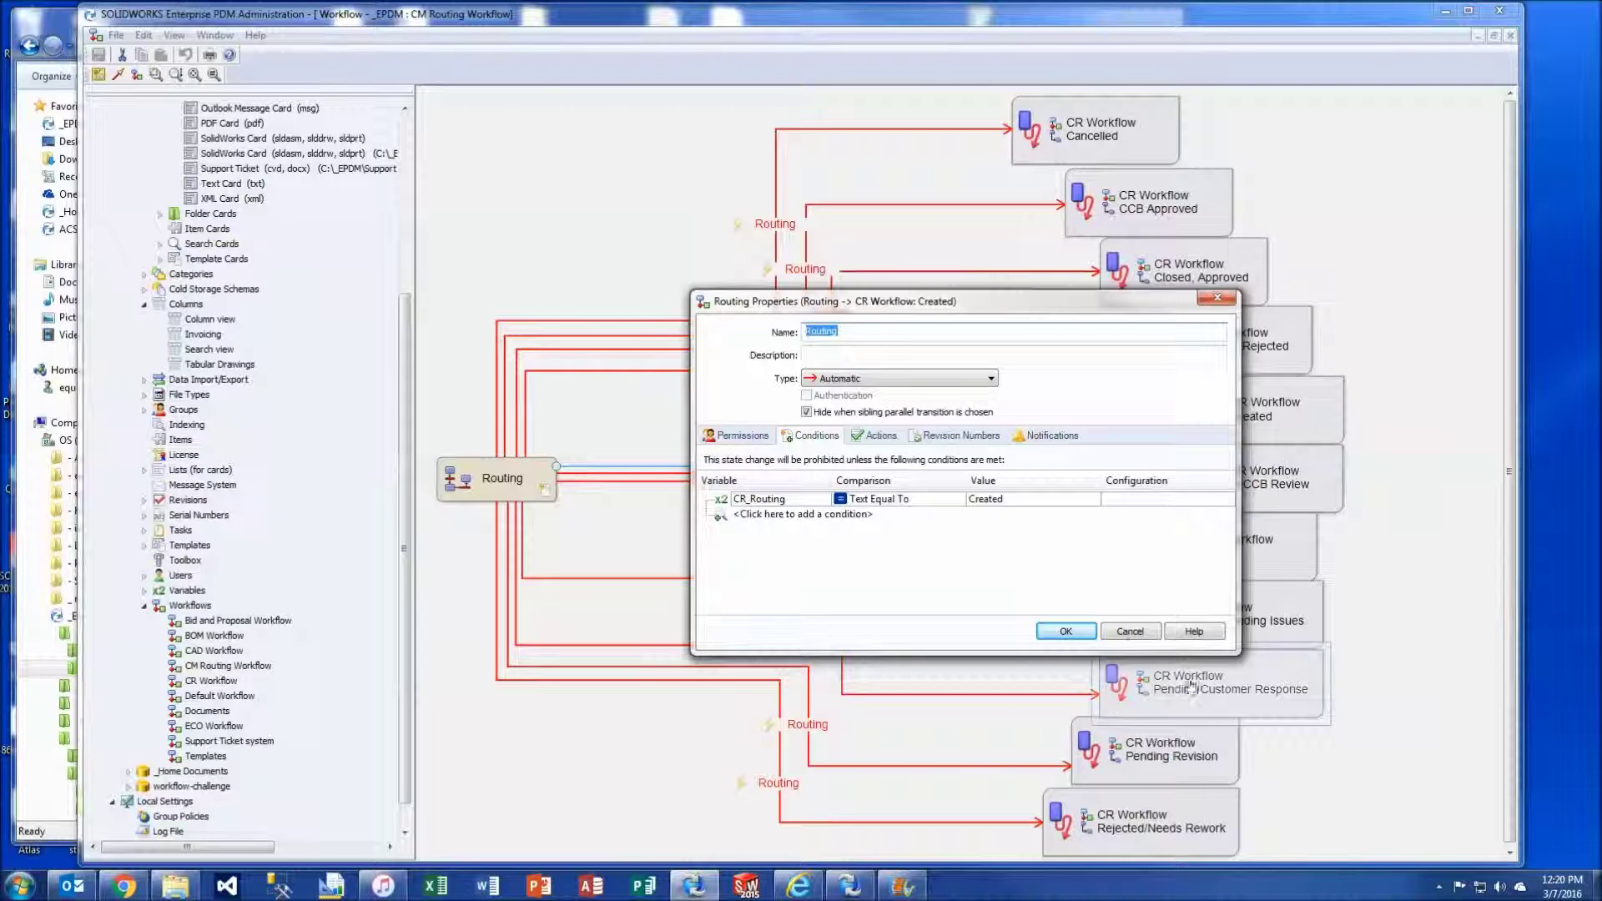
left_click(1128, 632)
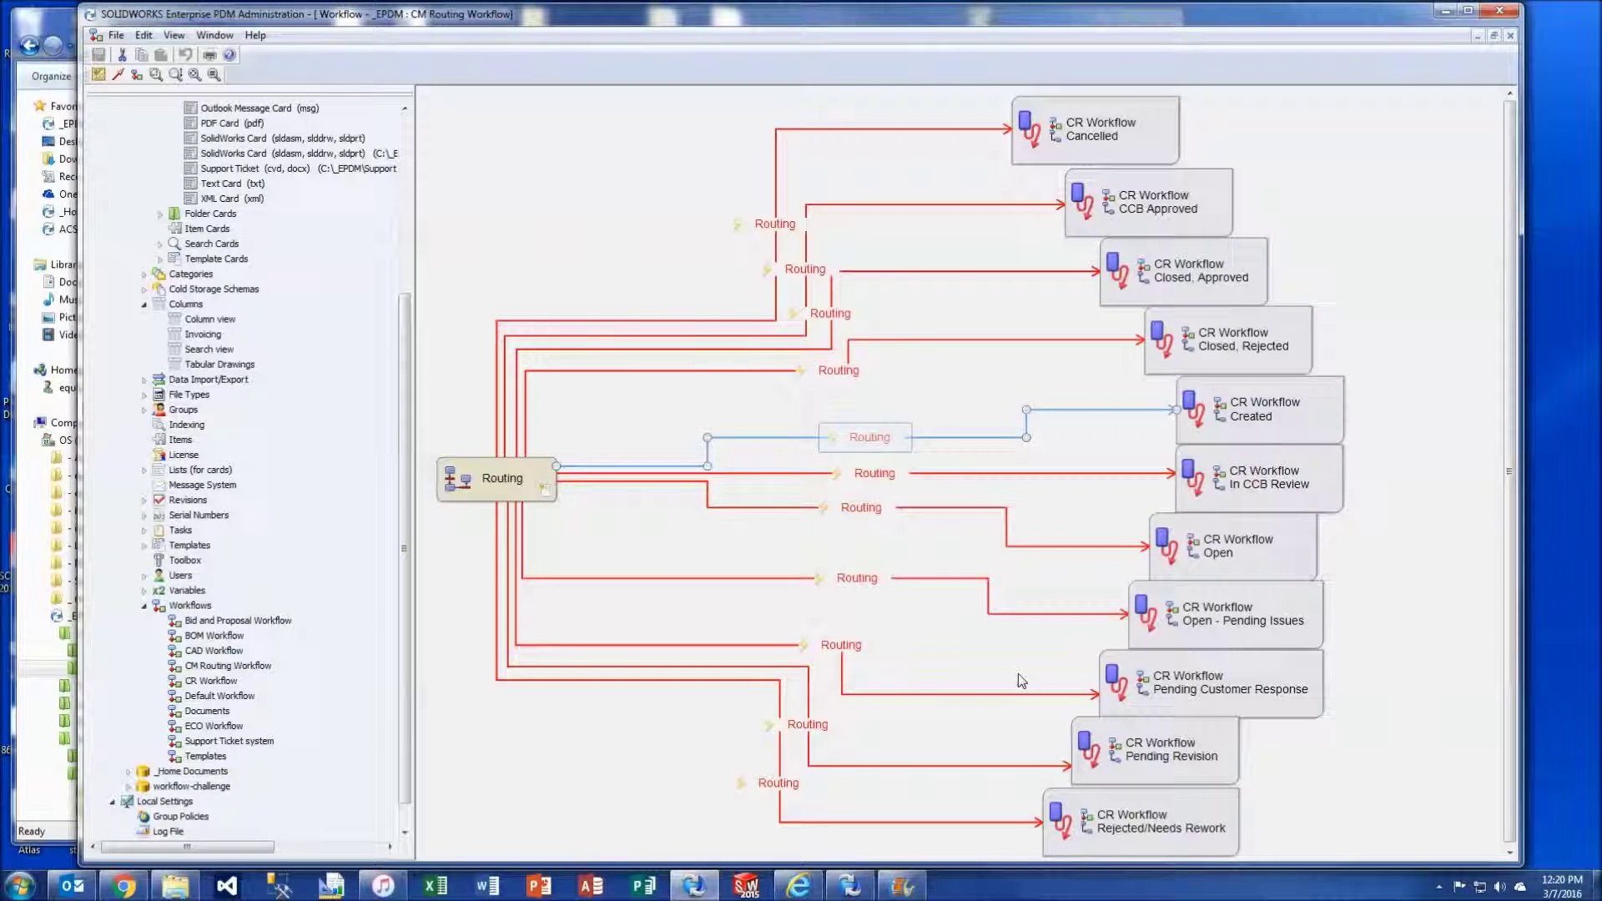
Step: Return to the vault and preview 1261.xml's Configuration Management Sheet showing Open - Pending Issues
key("ctrl+Tab")
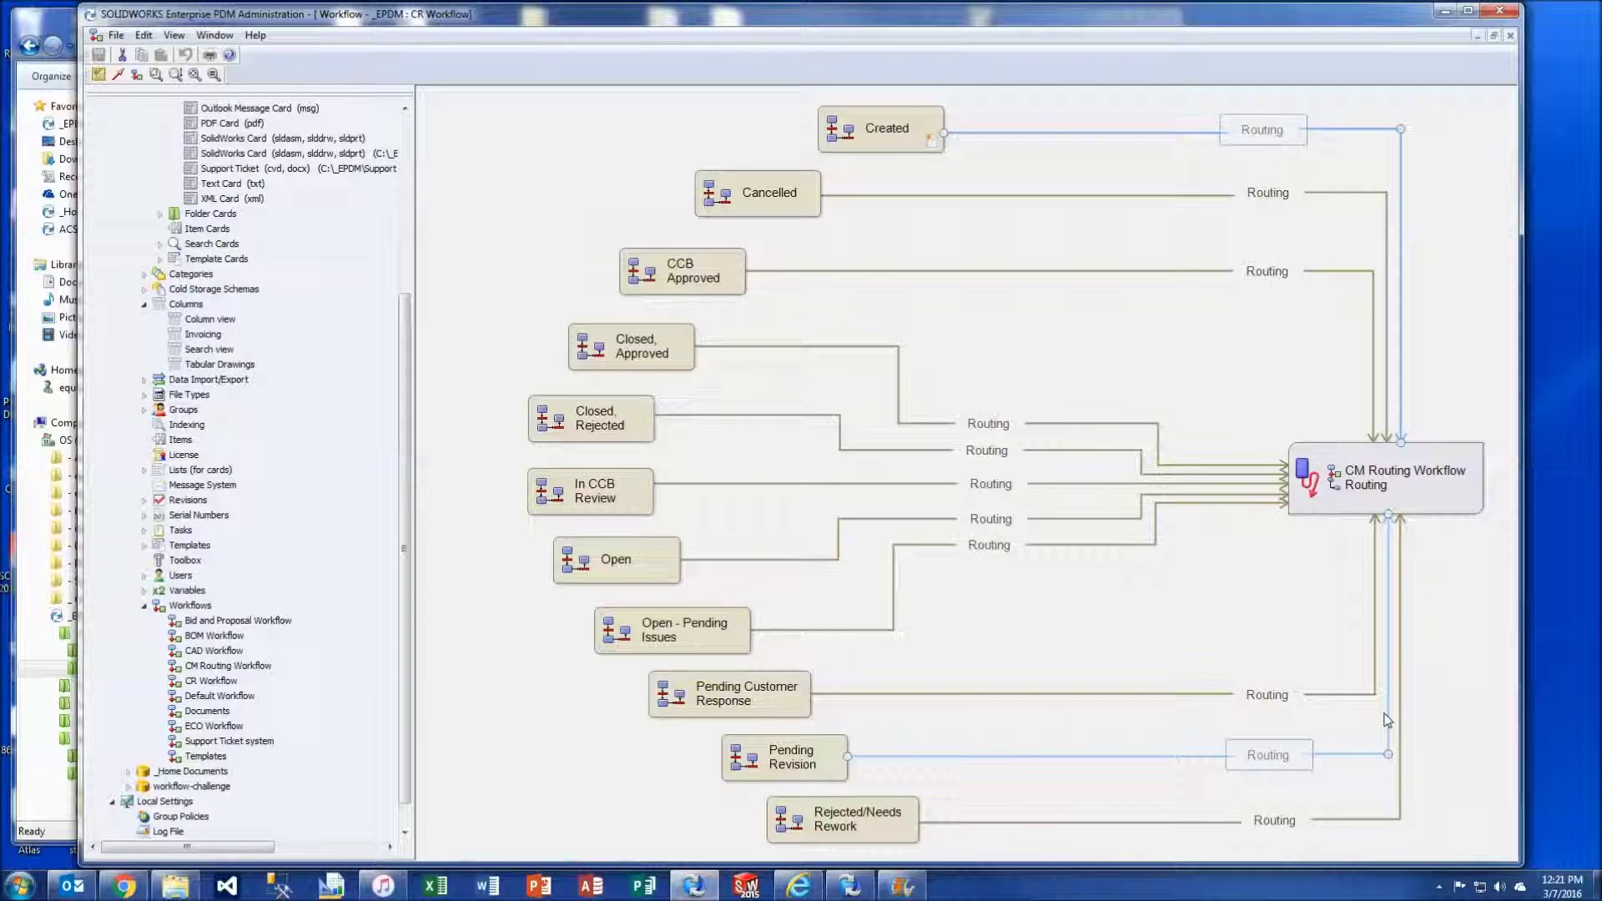
left_click(176, 886)
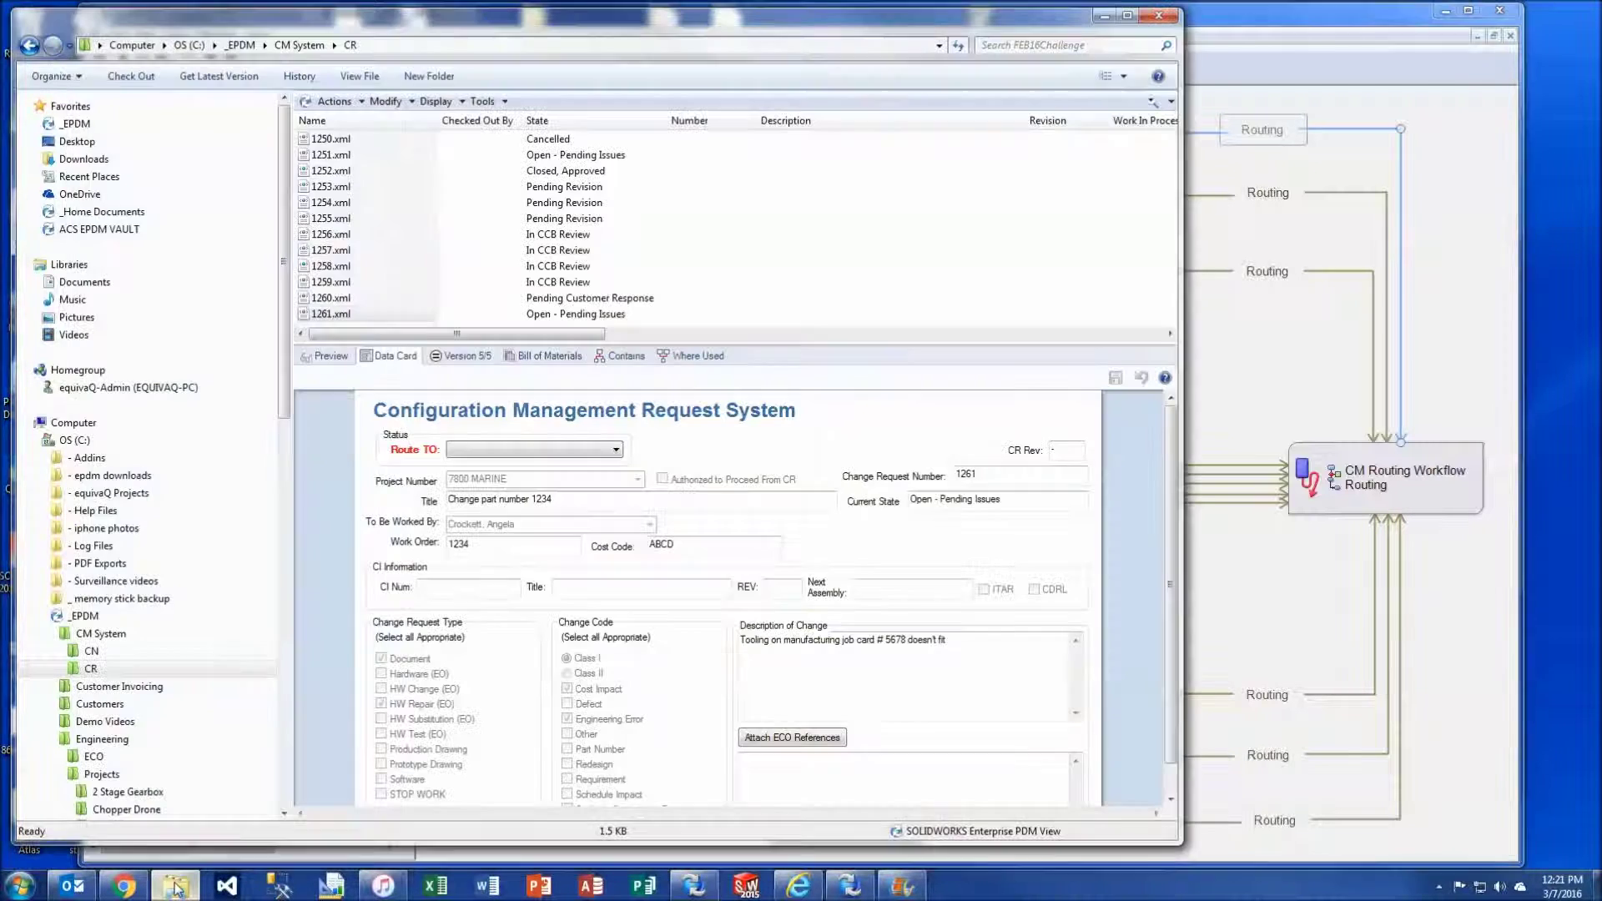
left_click(328, 356)
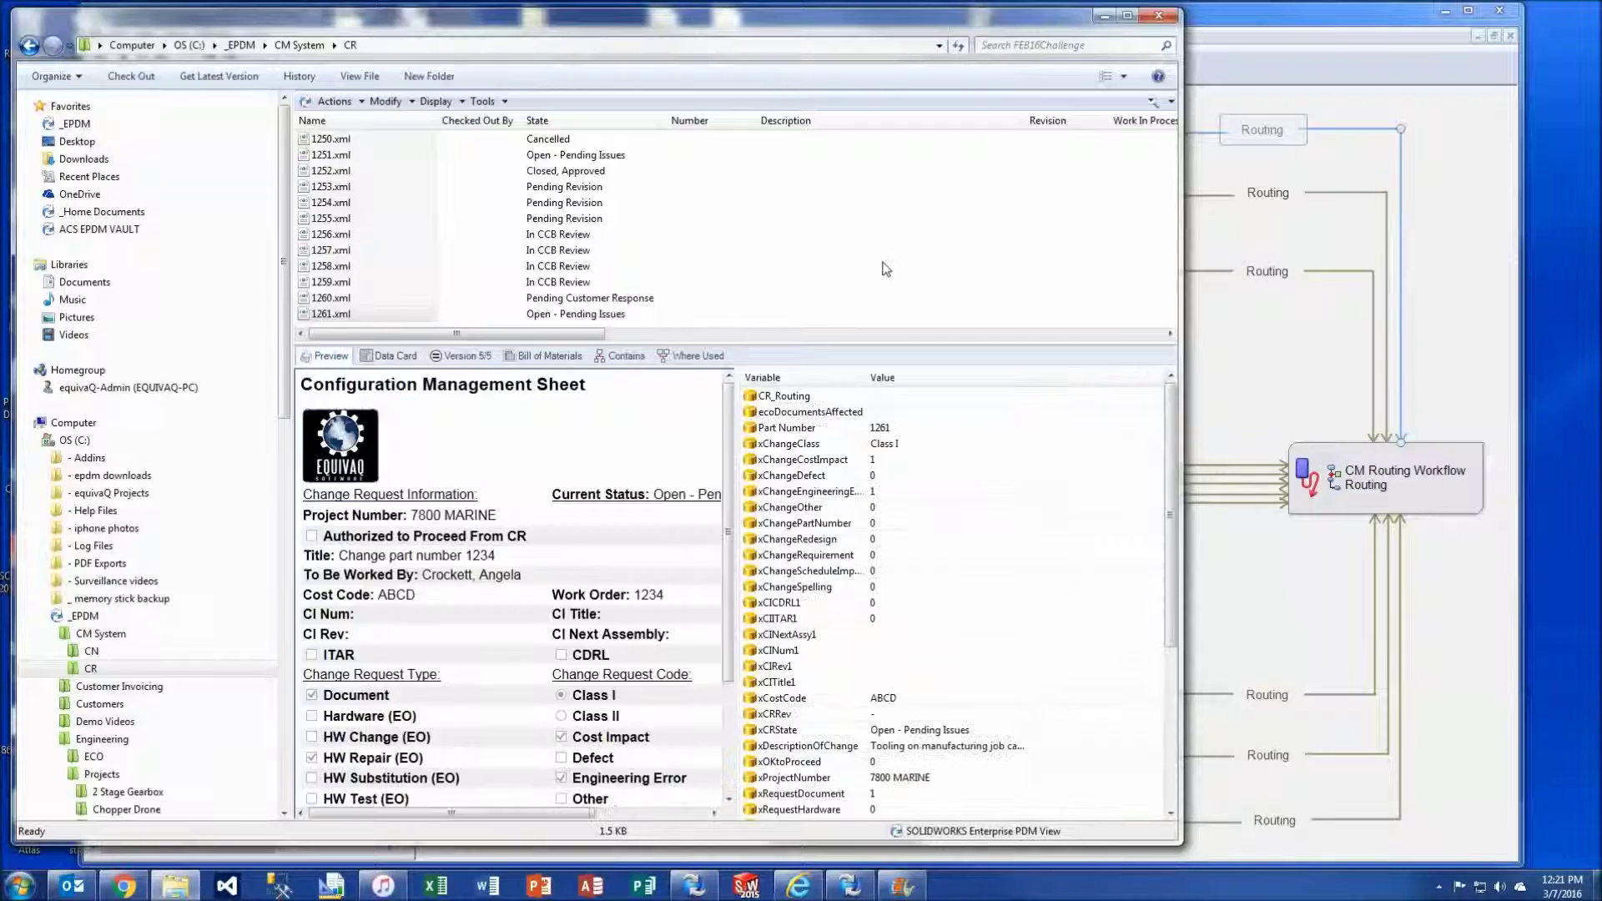